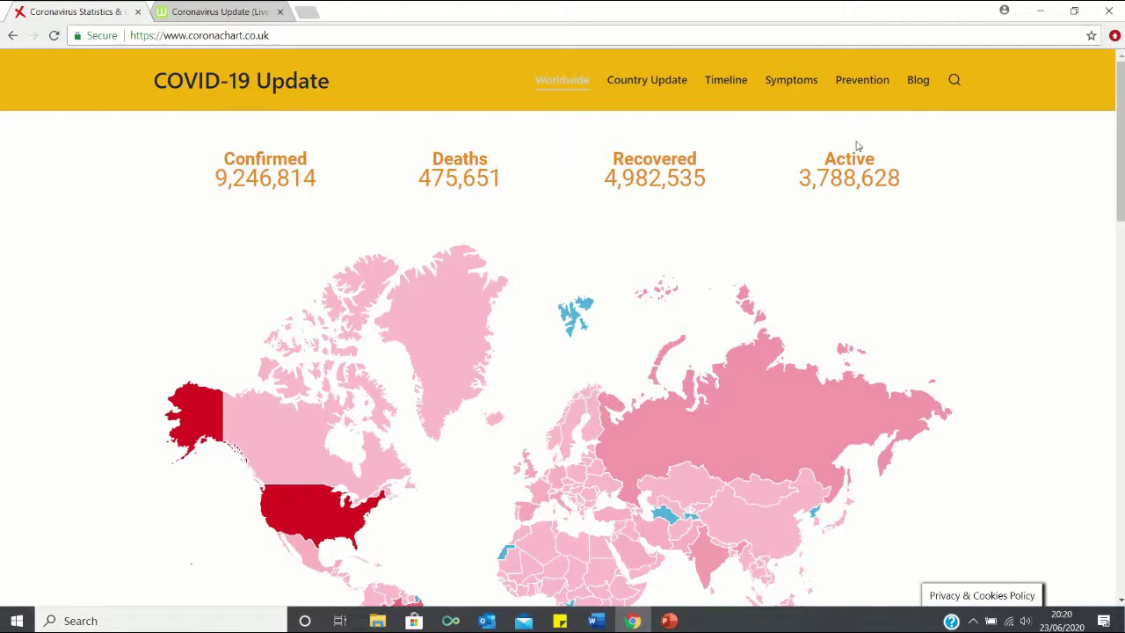
# Browse the Worldometers coronavirus country table in Chrome, then switch to the blank Excel Book1
pyautogui.scroll(-2, 615, 281)
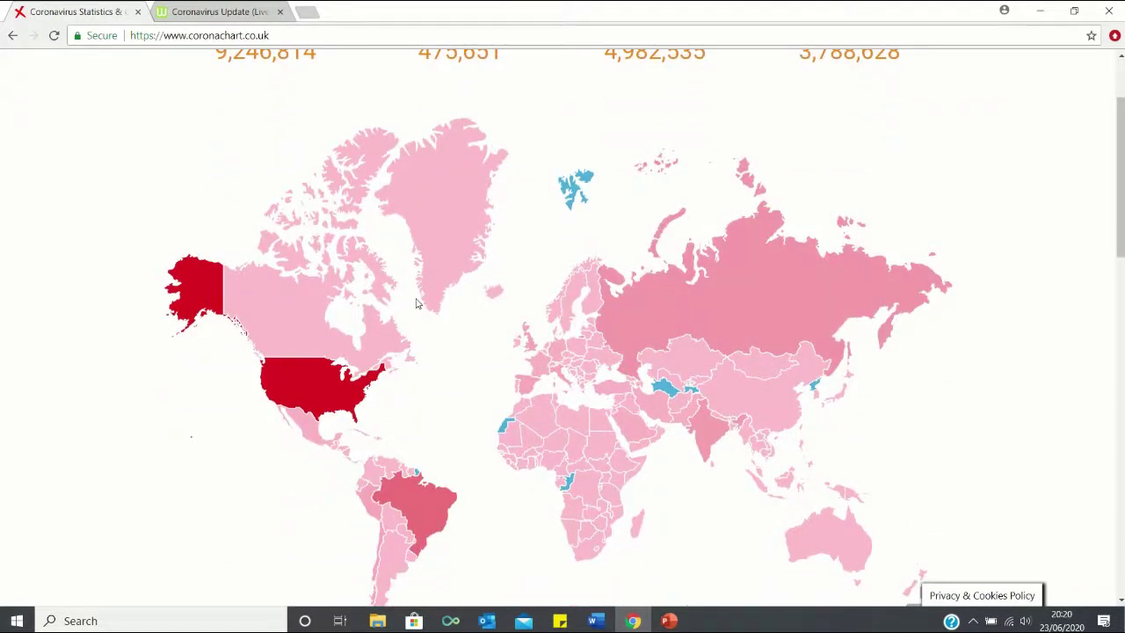
pyautogui.scroll(-1, 417, 303)
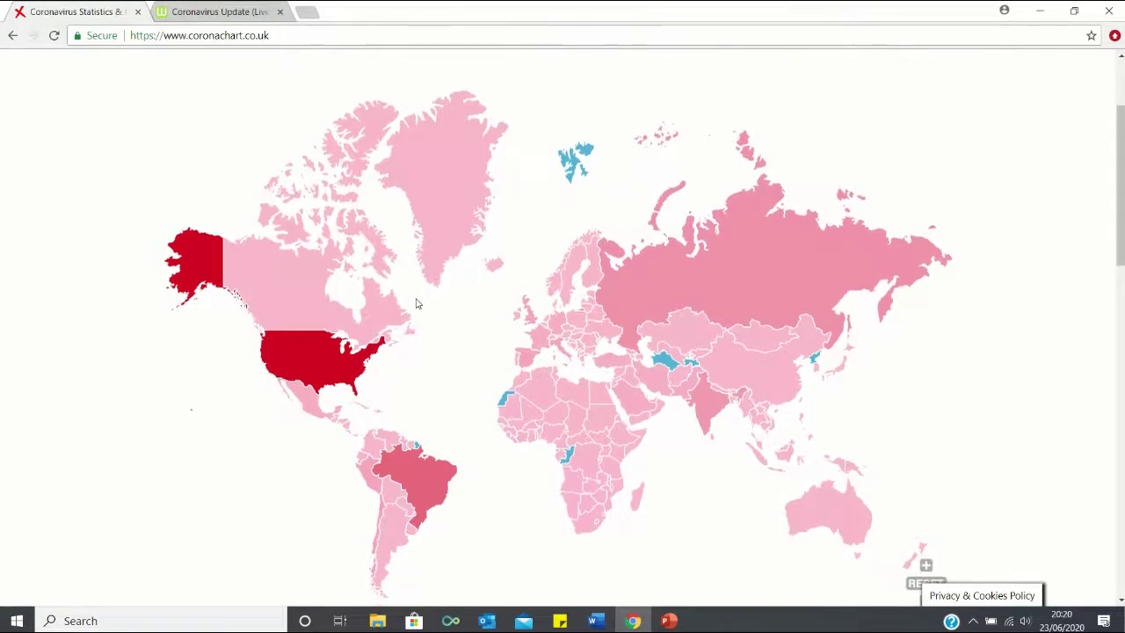
pyautogui.moveTo(313, 350)
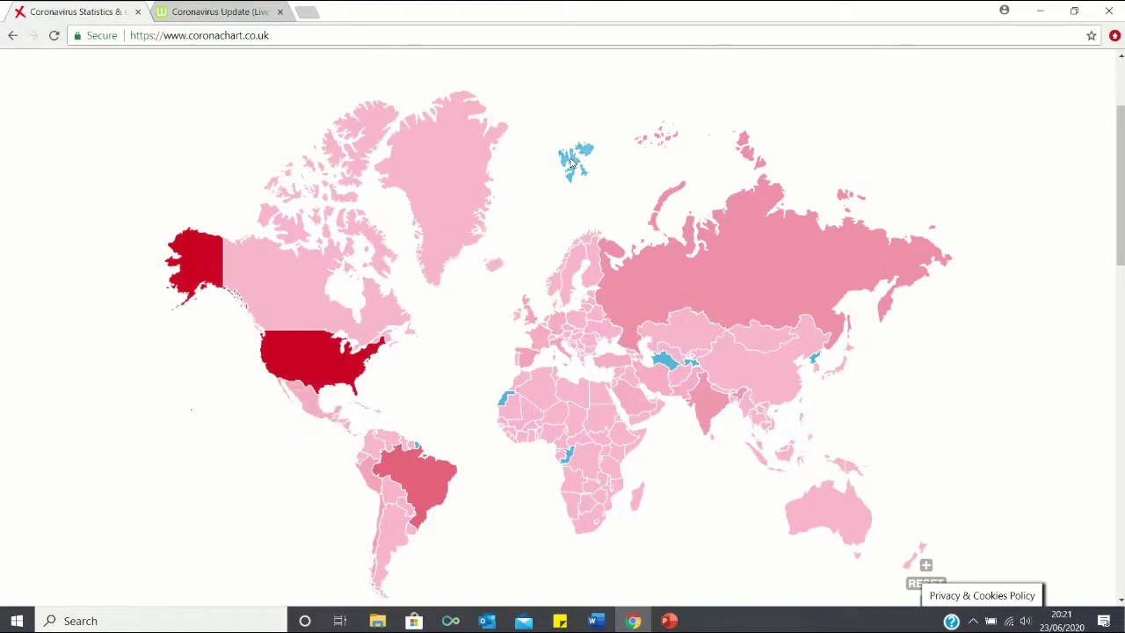
pyautogui.moveTo(689, 192)
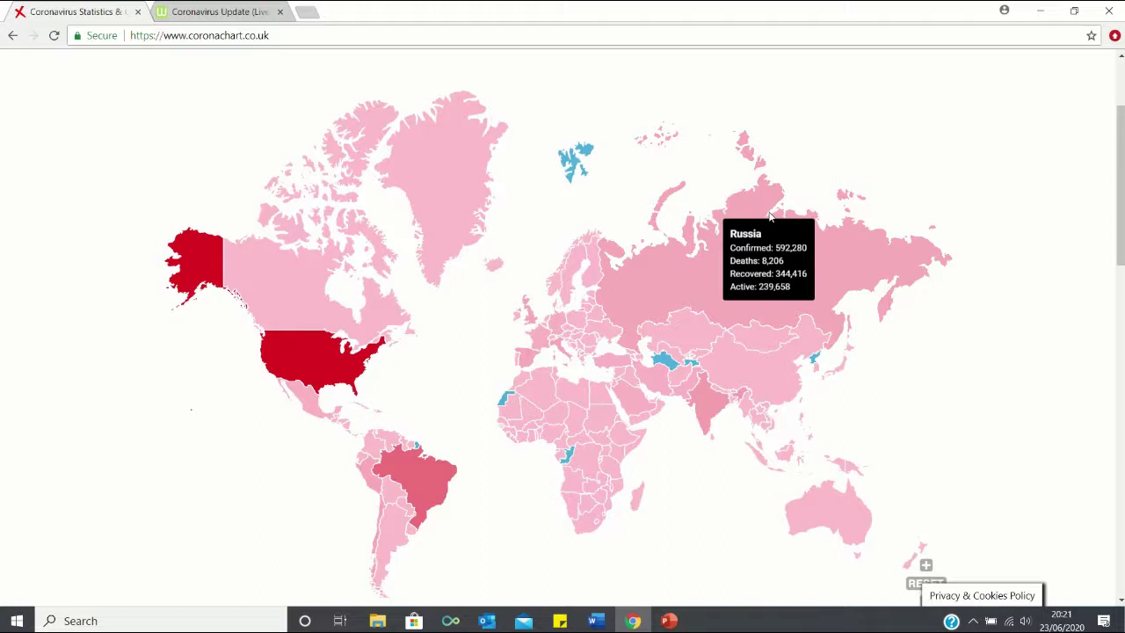
pyautogui.scroll(-8, 773, 206)
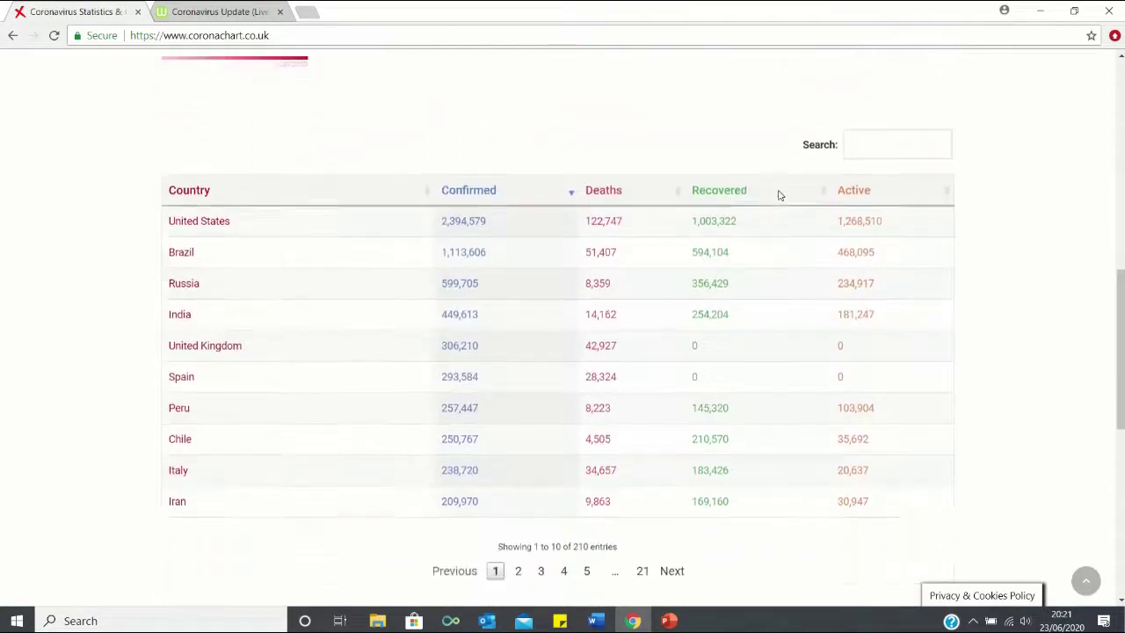
pyautogui.scroll(-6, 778, 195)
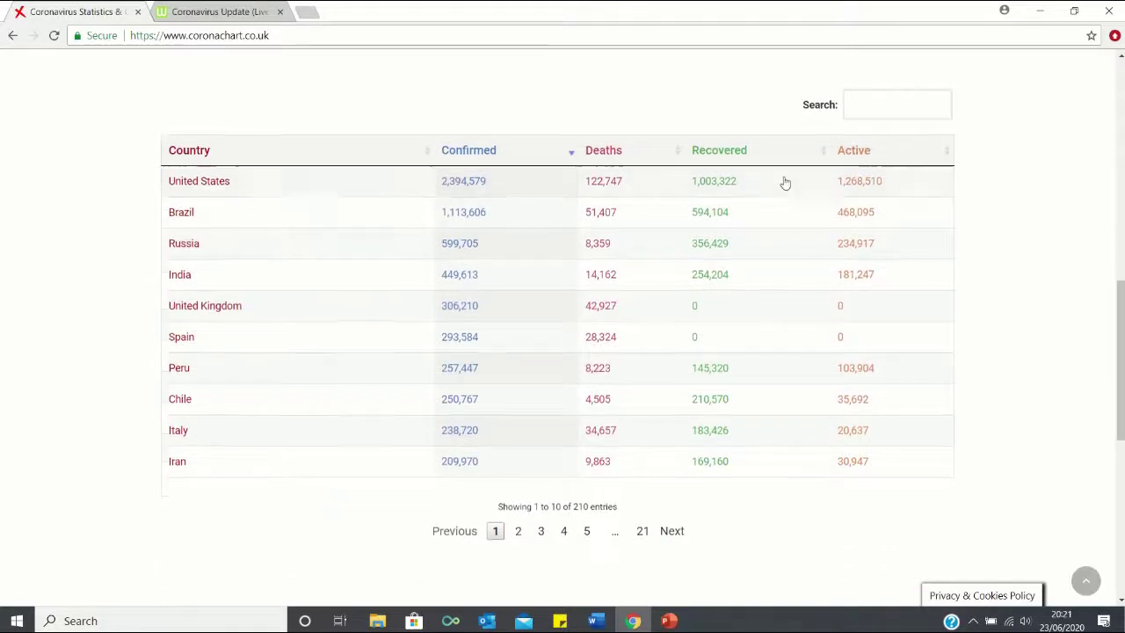
pyautogui.scroll(12, 784, 182)
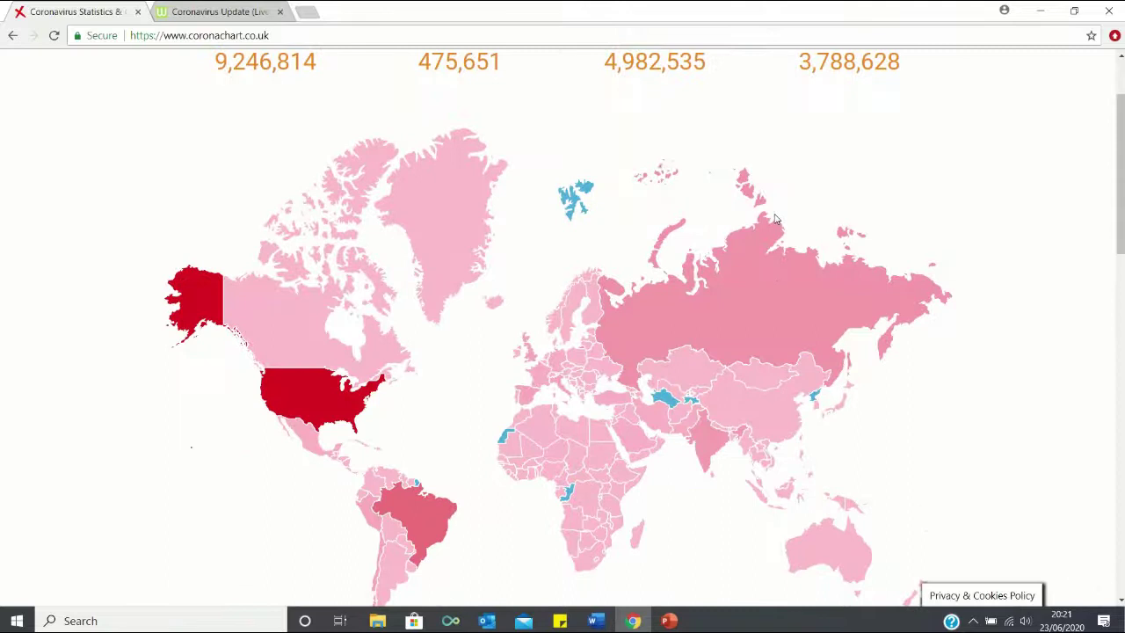
pyautogui.scroll(2, 775, 218)
pyautogui.scroll(1, 773, 223)
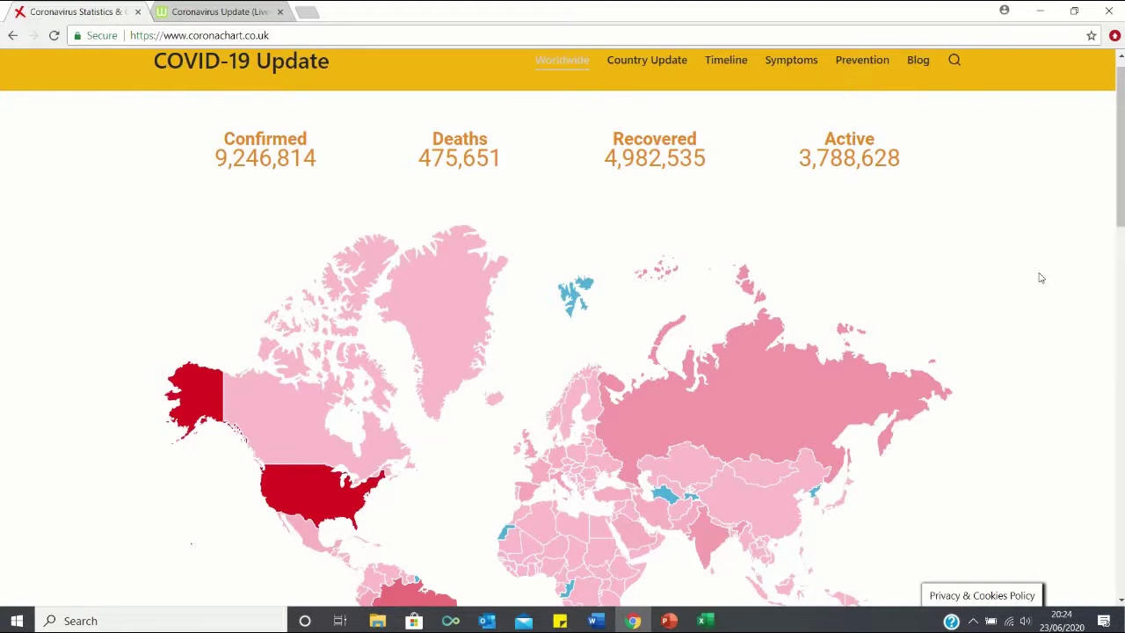
pyautogui.hotkey('ctrl', 'Tab')
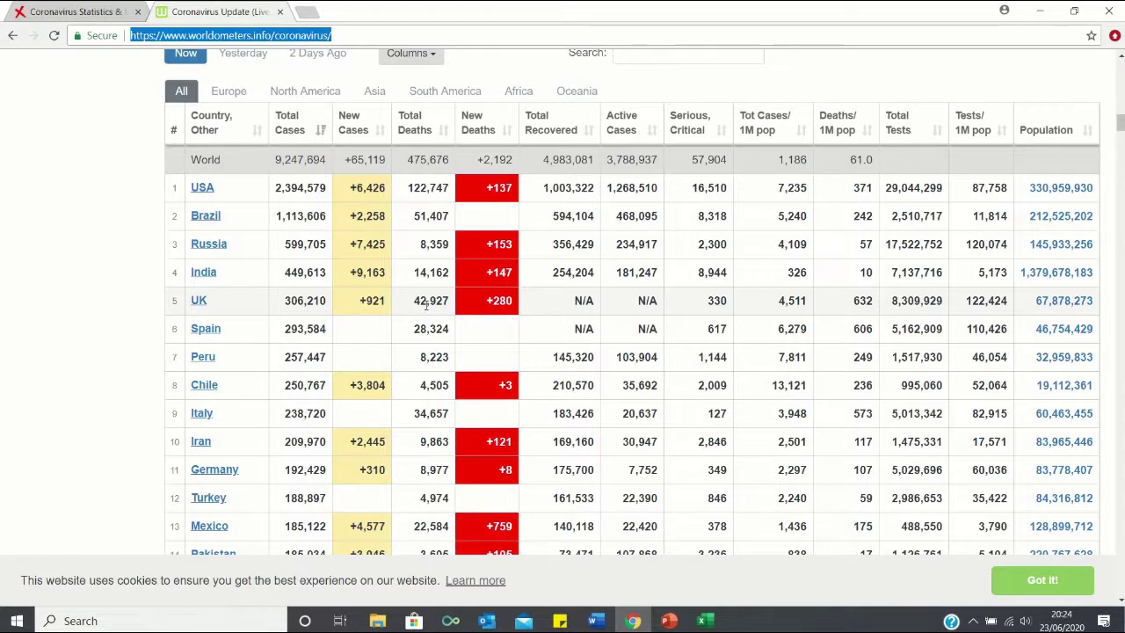
pyautogui.hotkey('alt', 'Tab')
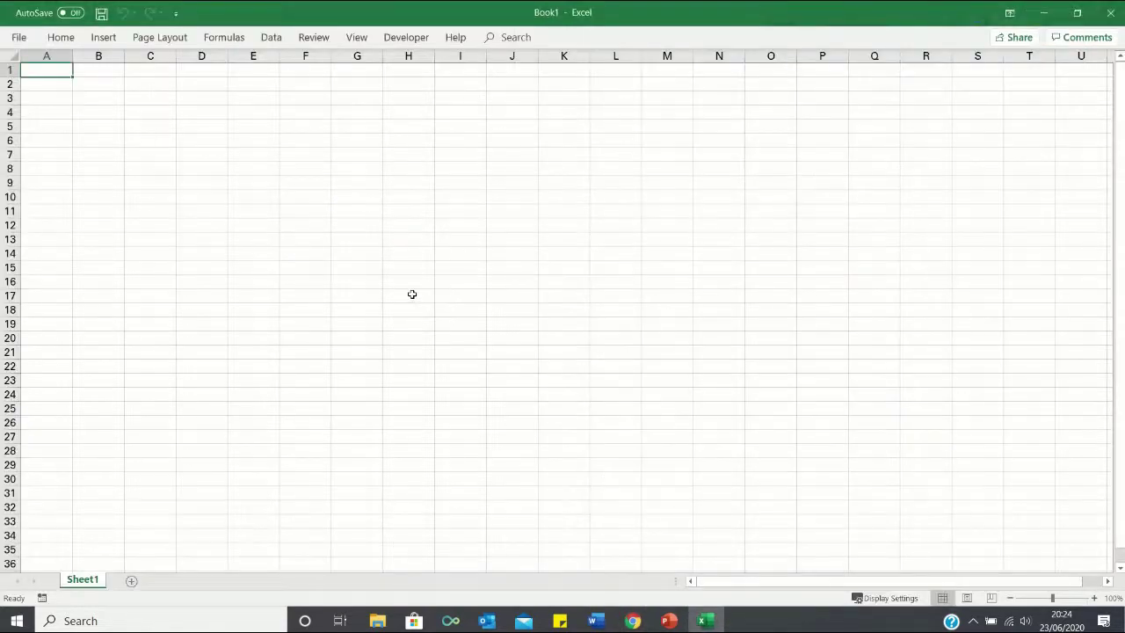
# Import the pasted Worldometers coronavirus URL via Data > From Web and preview Table 0
pyautogui.click(268, 37)
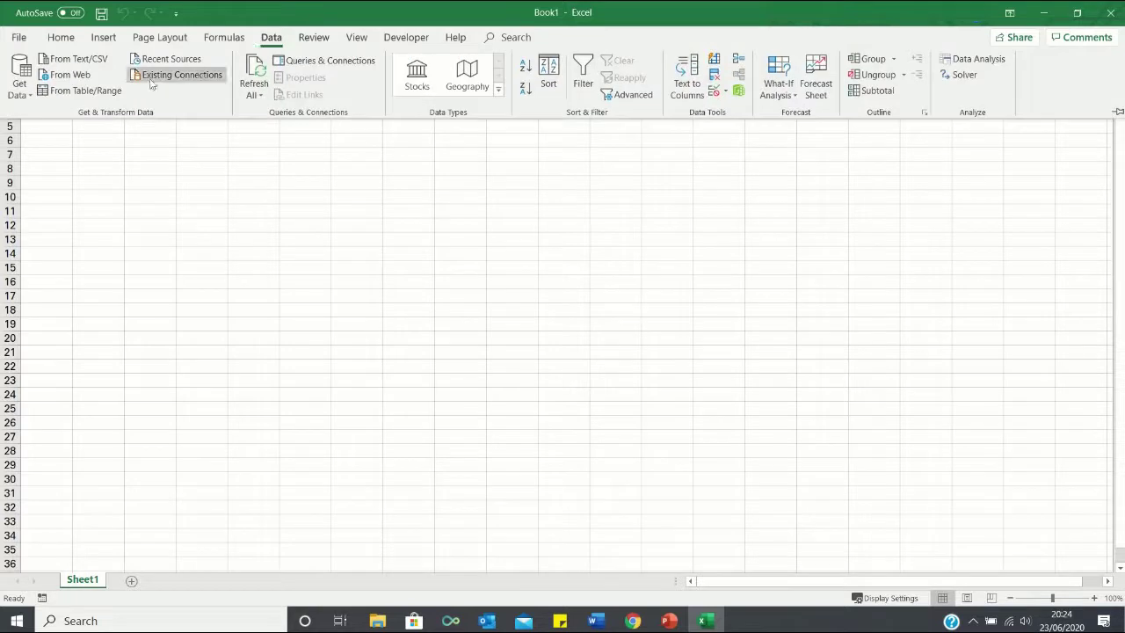
pyautogui.click(71, 75)
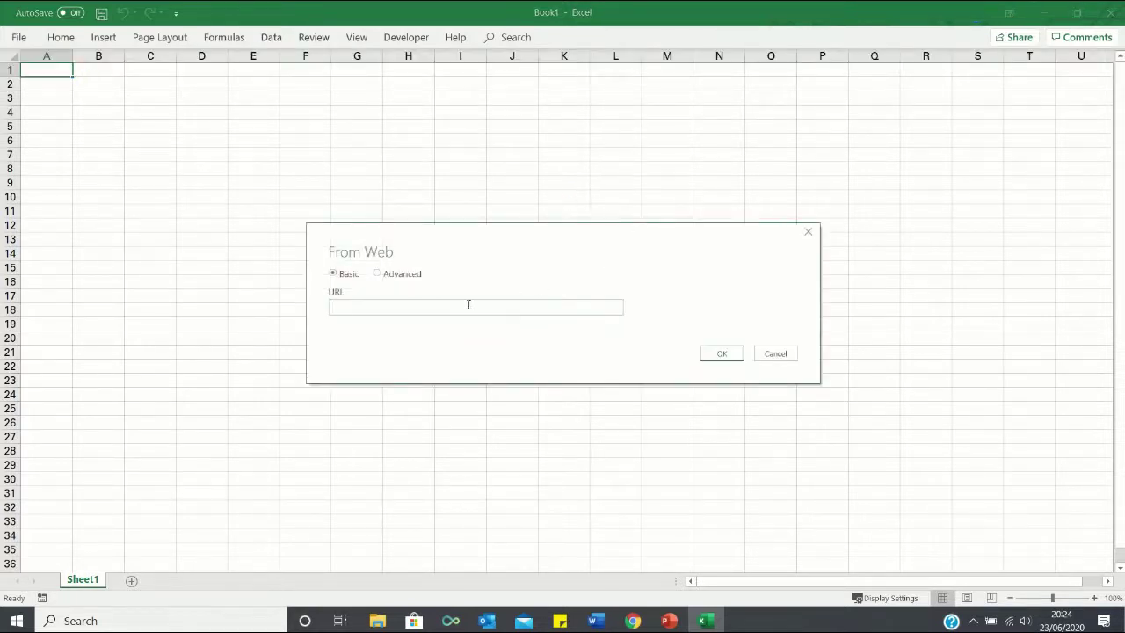
pyautogui.write('https://www.worldometers.info/coronavirus/')
pyautogui.click(713, 356)
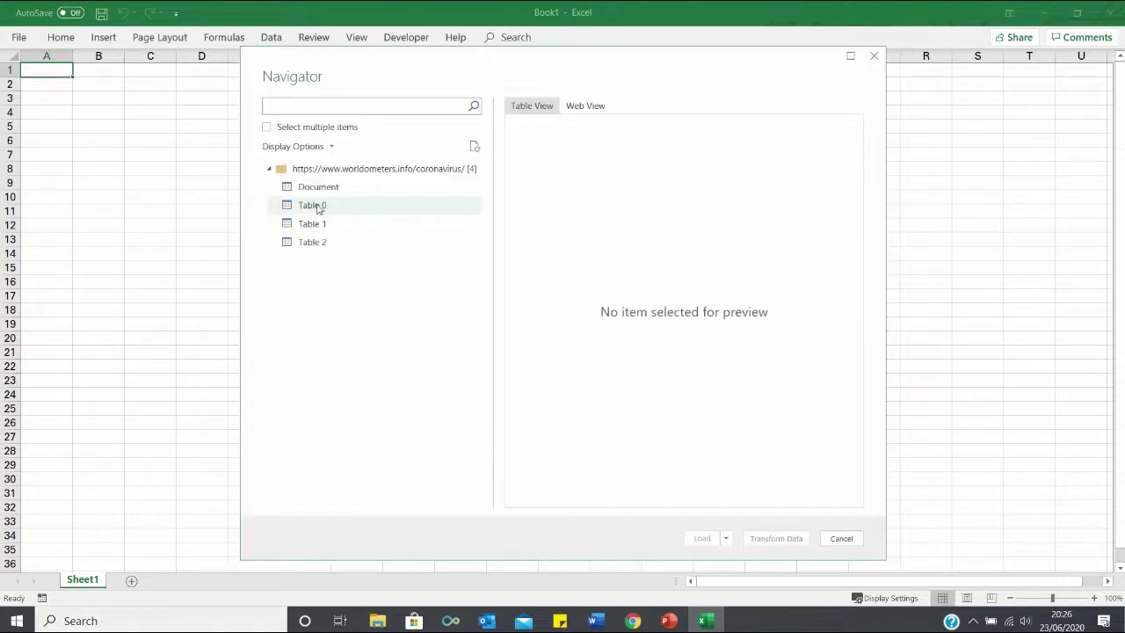
pyautogui.click(317, 208)
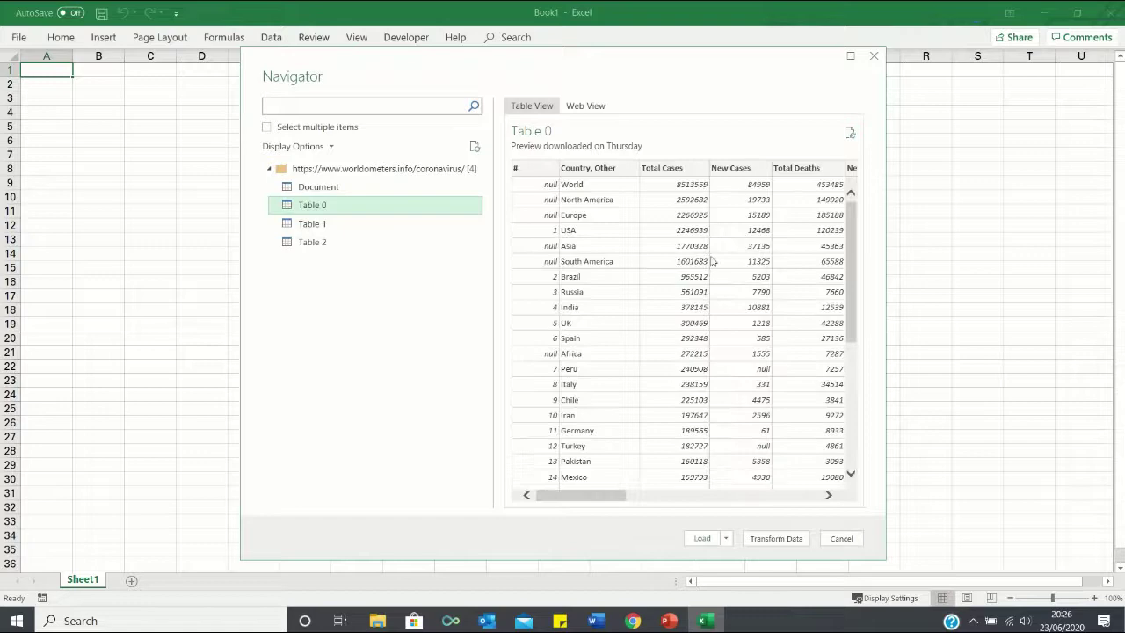
# Load Table 0 into a new Sheet2, check its row 232 totals, and return to Sheet1
pyautogui.click(702, 538)
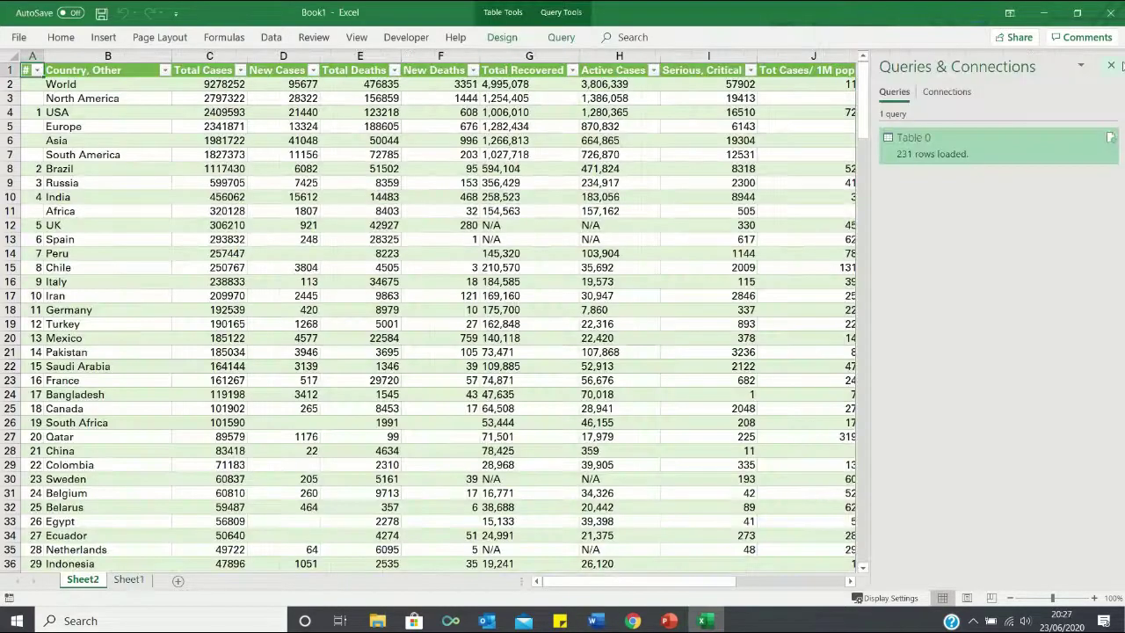
pyautogui.click(1110, 65)
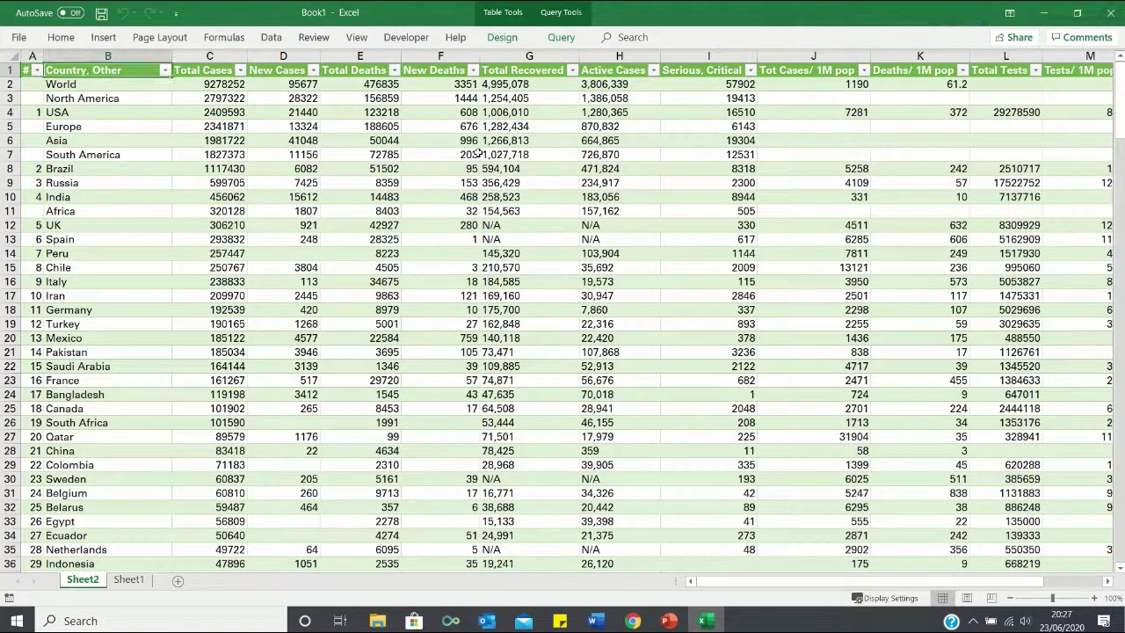
pyautogui.hotkey('ctrl', 'Down')
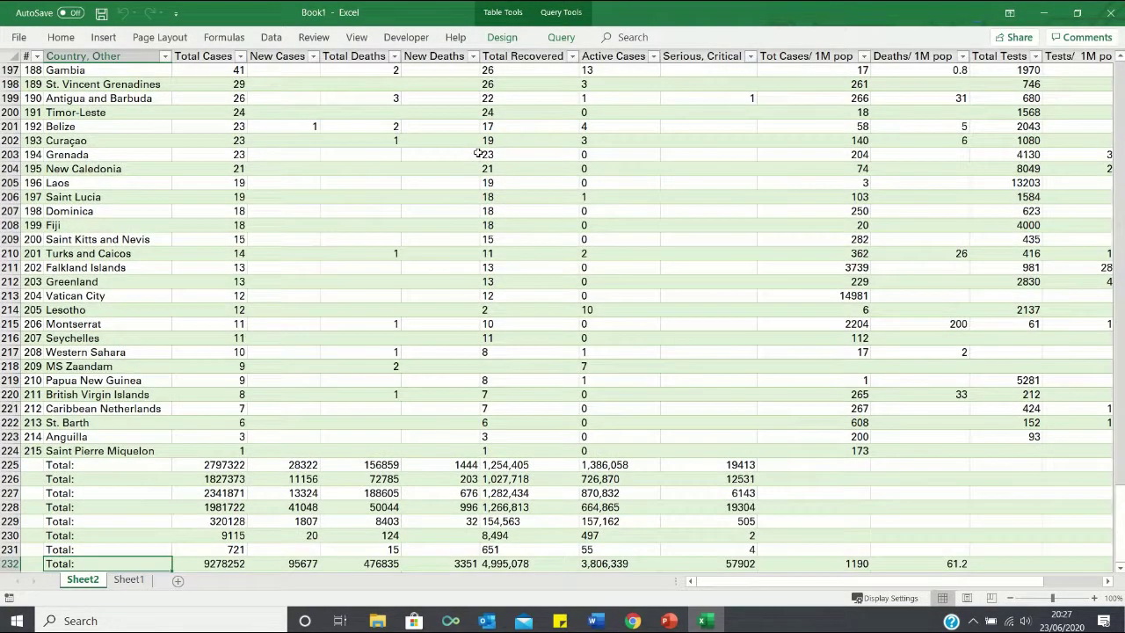
pyautogui.hotkey('shift', 'Right')
pyautogui.hotkey('shift', 'Right')
pyautogui.hotkey('shift', 'Right')
pyautogui.hotkey('shift', 'Right')
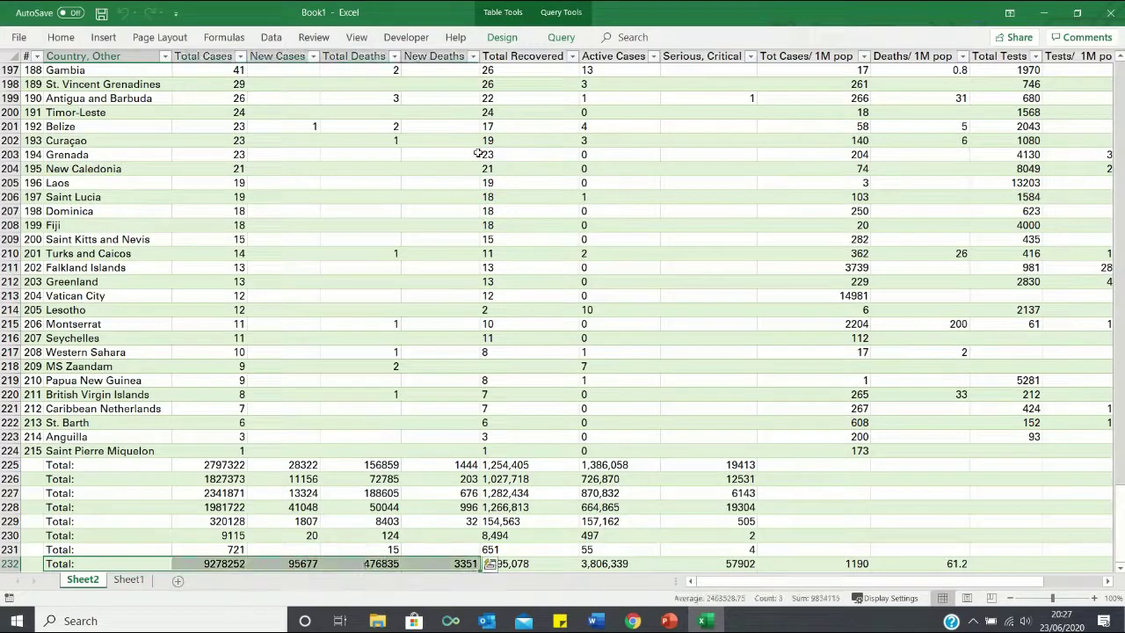
pyautogui.press('Home')
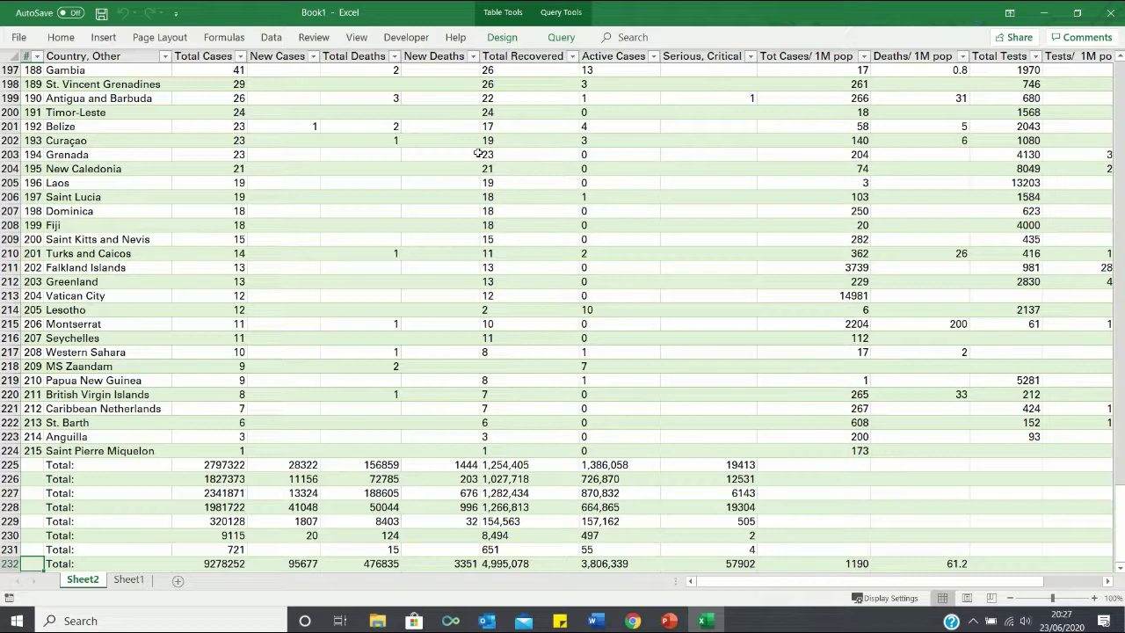
pyautogui.hotkey('ctrl', 'pagedown')
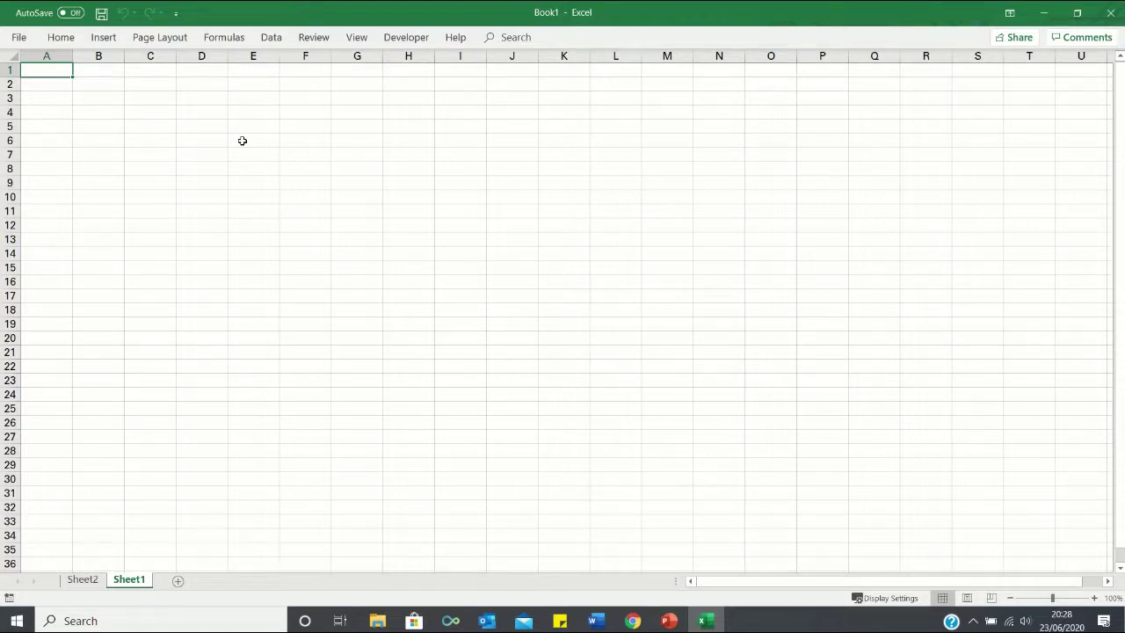
# Enter the headings Confirmed, Deaths, Recovered and Active in E6, G6, I6 and K6
pyautogui.click(243, 140)
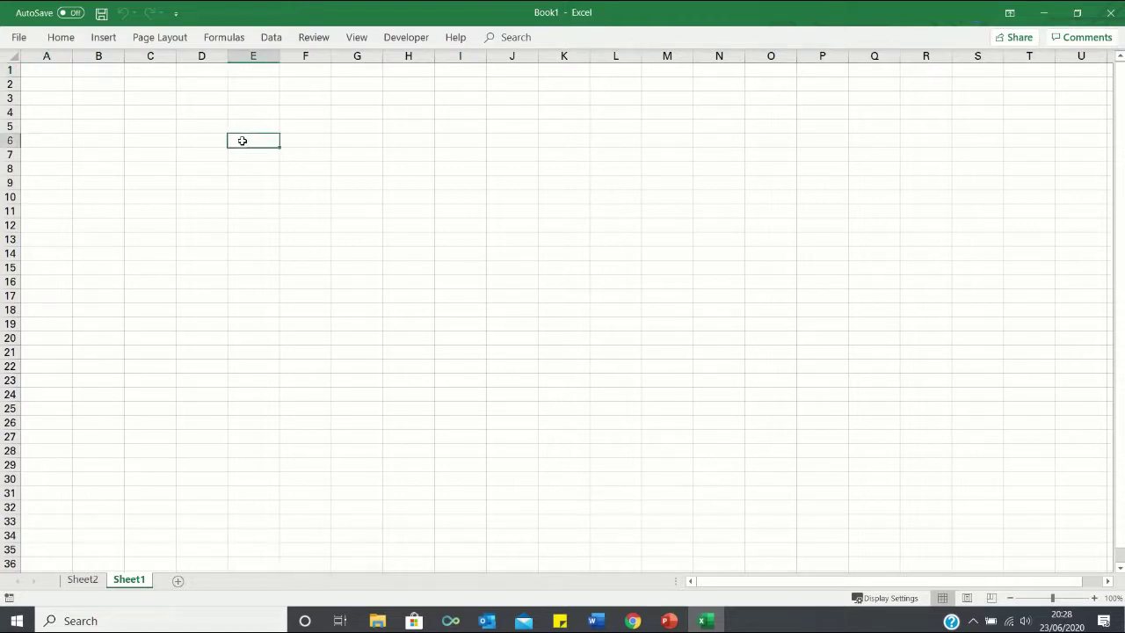
pyautogui.write('Confirmed')
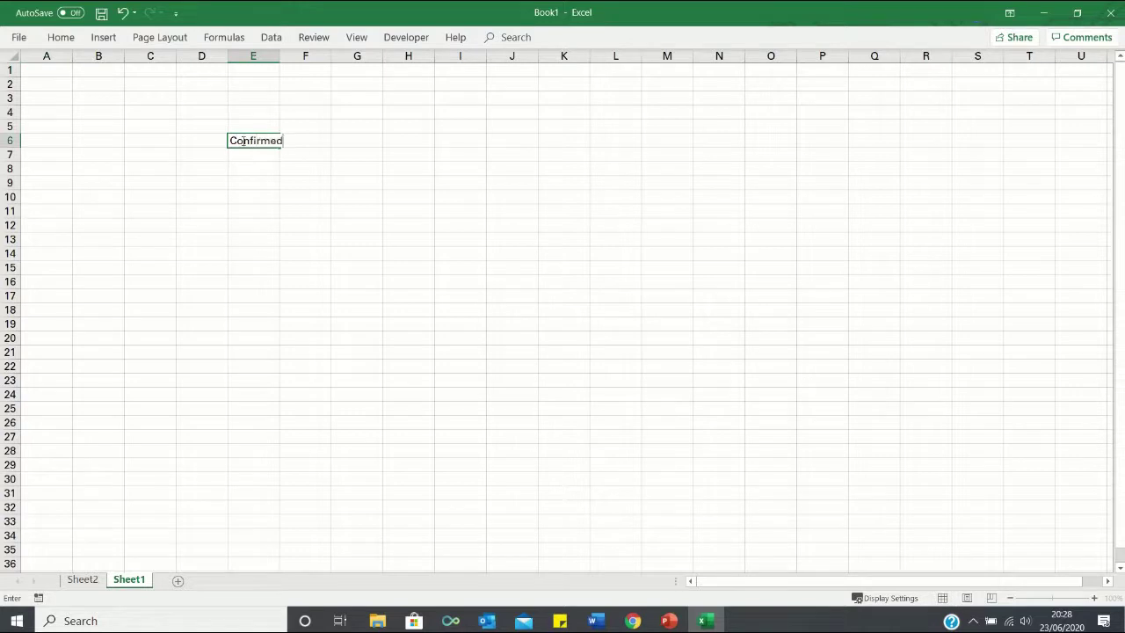
pyautogui.press('Tab')
pyautogui.press('Tab')
pyautogui.write('D')
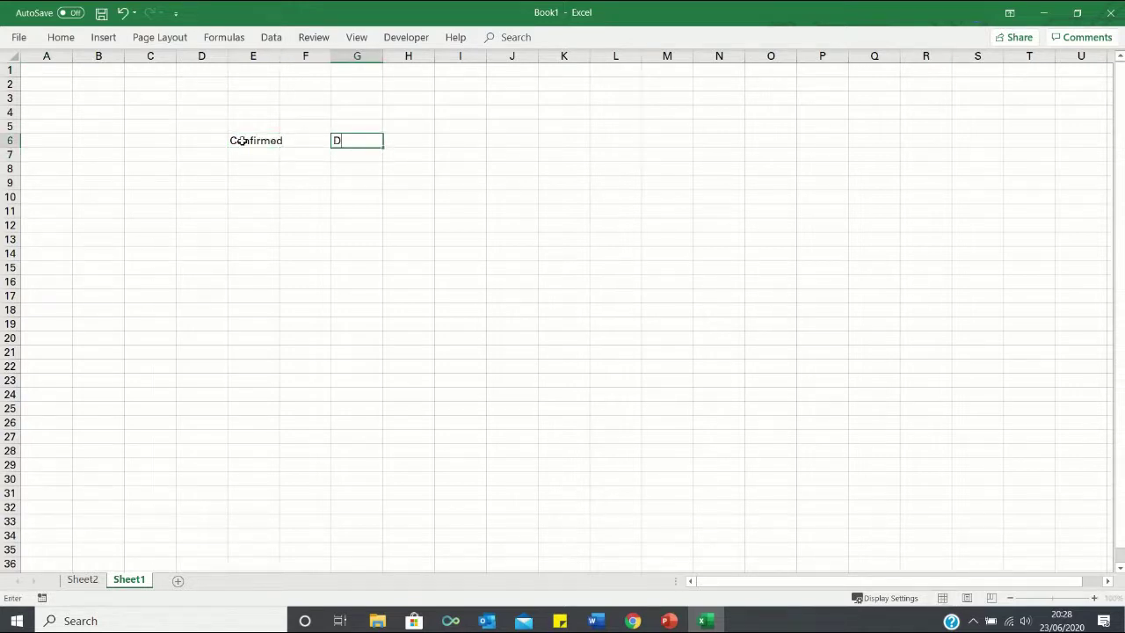
pyautogui.write('eaths')
pyautogui.press('Tab')
pyautogui.press('Tab')
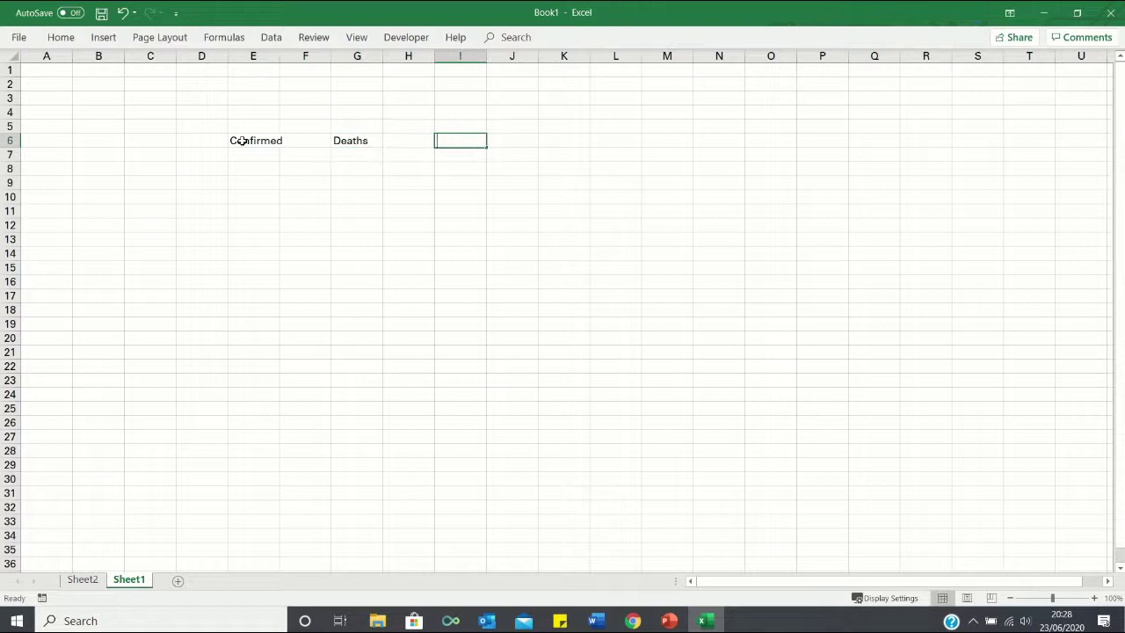
pyautogui.write('Recovered')
pyautogui.press('Tab')
pyautogui.press('Tab')
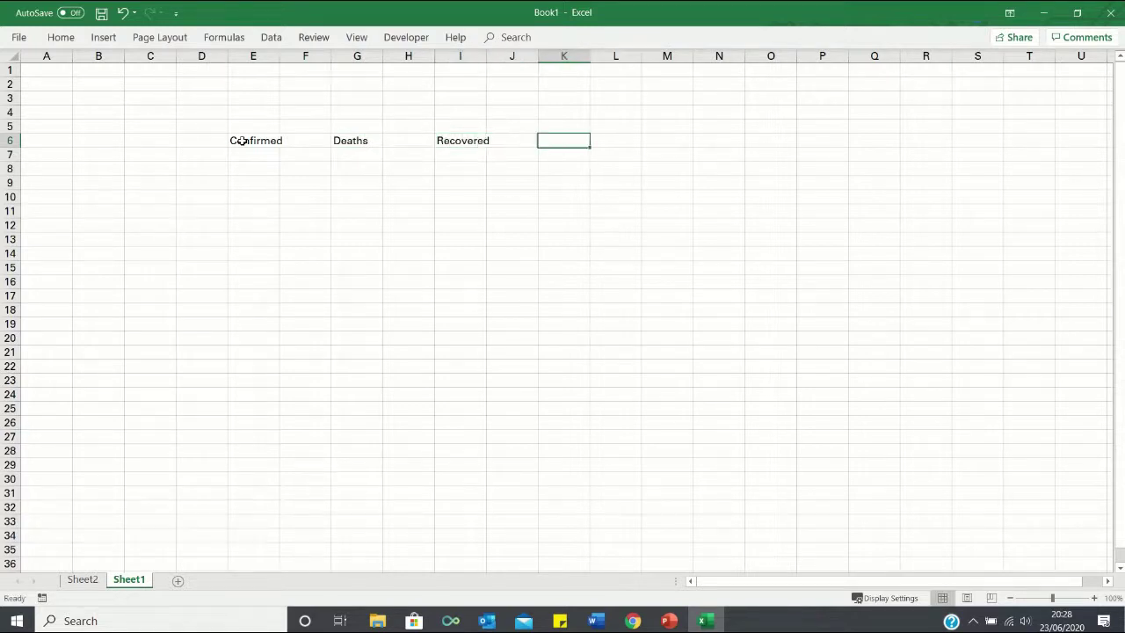
pyautogui.write('Active')
pyautogui.click(551, 153)
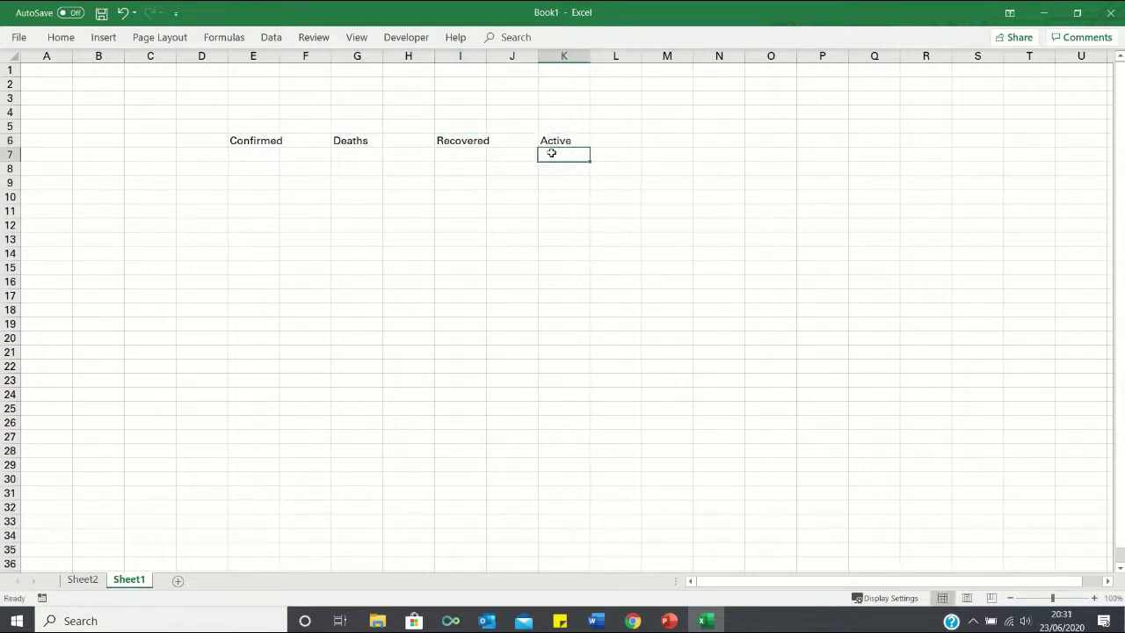
pyautogui.press('Left')
pyautogui.press('Left')
pyautogui.press('Left')
pyautogui.press('Left')
pyautogui.press('Left')
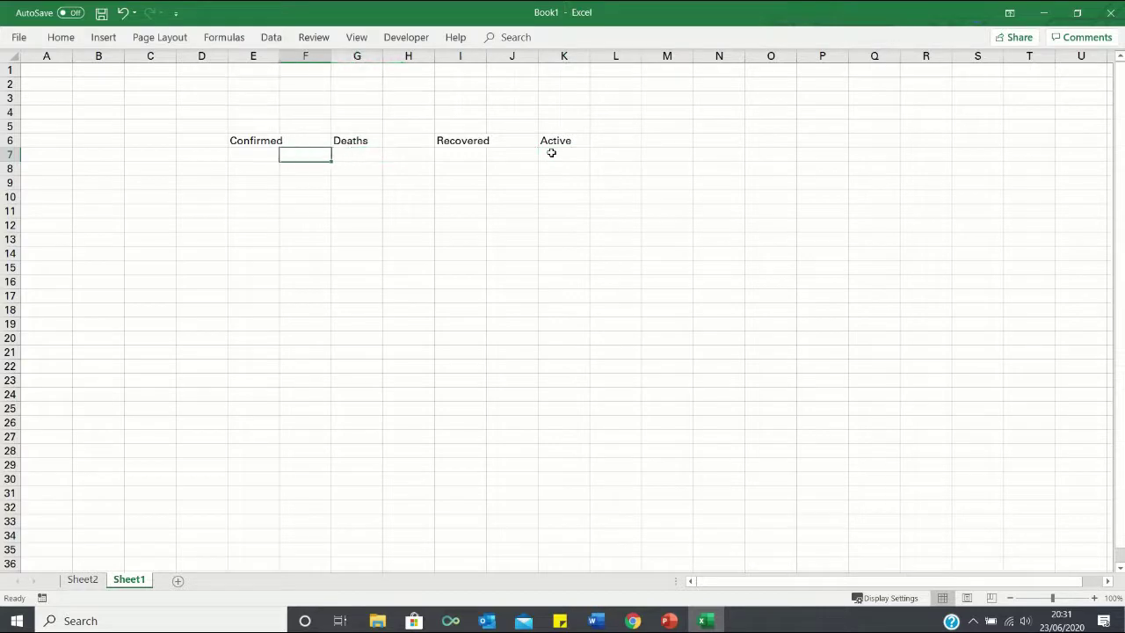
pyautogui.press('Left')
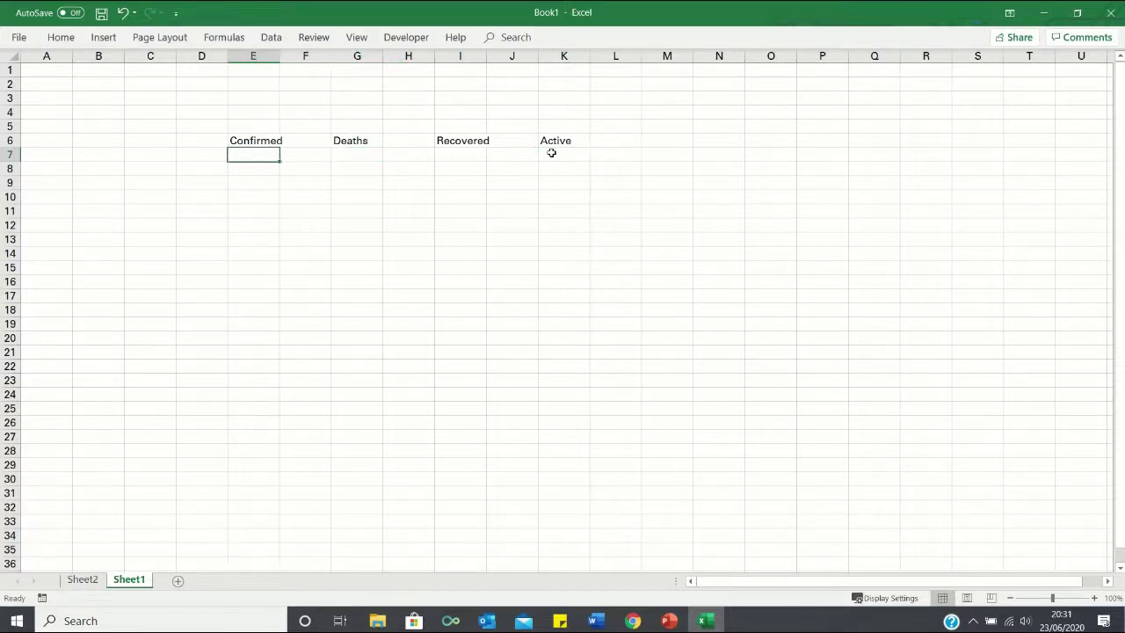
# Link E7 and G7 to Sheet2's B232 total cases and D232 total deaths
pyautogui.write('=')
pyautogui.hotkey('ctrl', 'pageup')
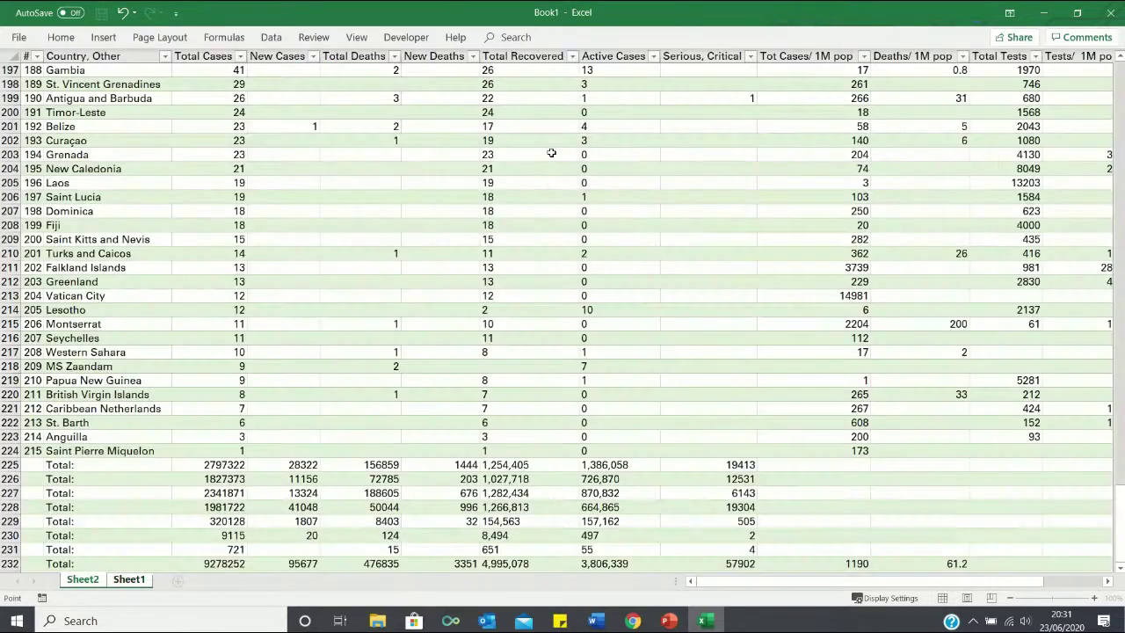
pyautogui.click(231, 565)
pyautogui.press('Return')
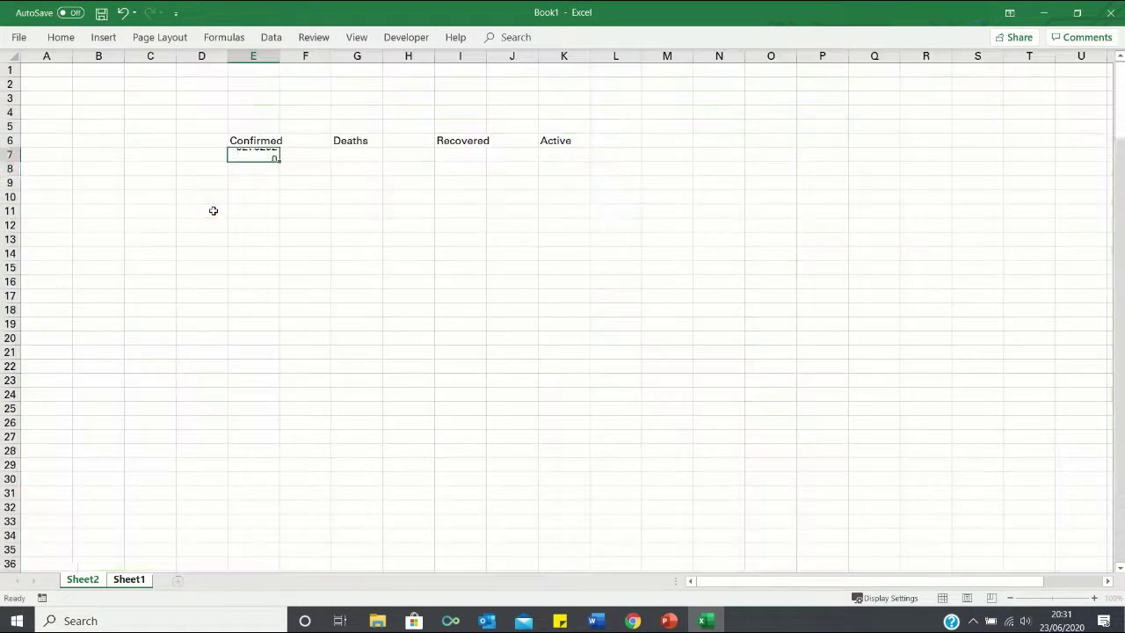
pyautogui.press('Right')
pyautogui.press('Right')
pyautogui.write('=')
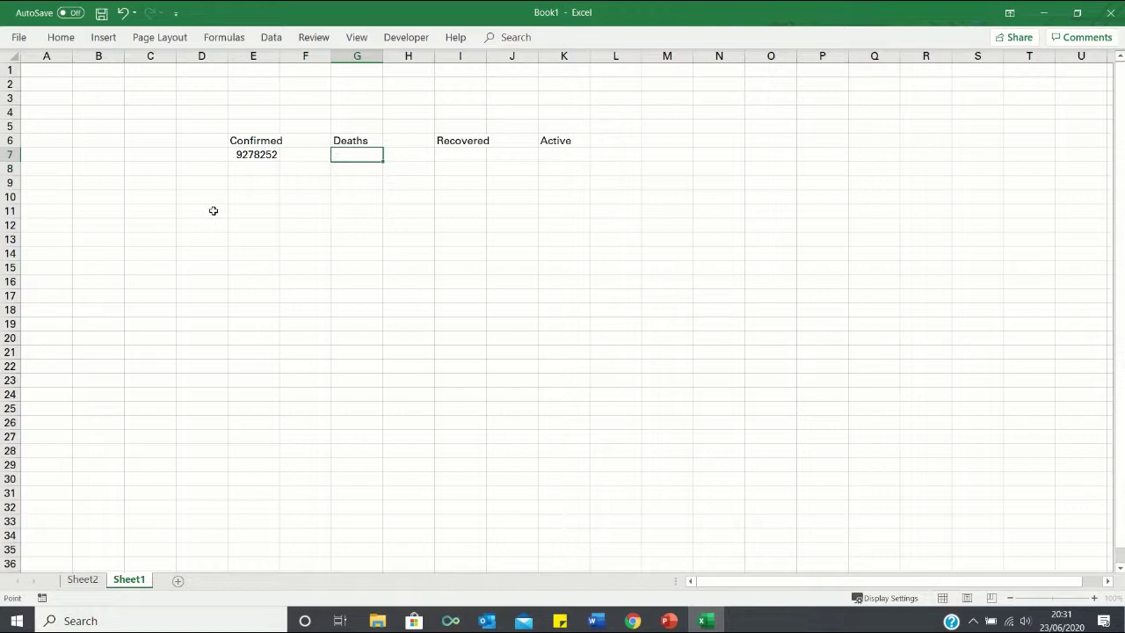
pyautogui.hotkey('ctrl', 'pageup')
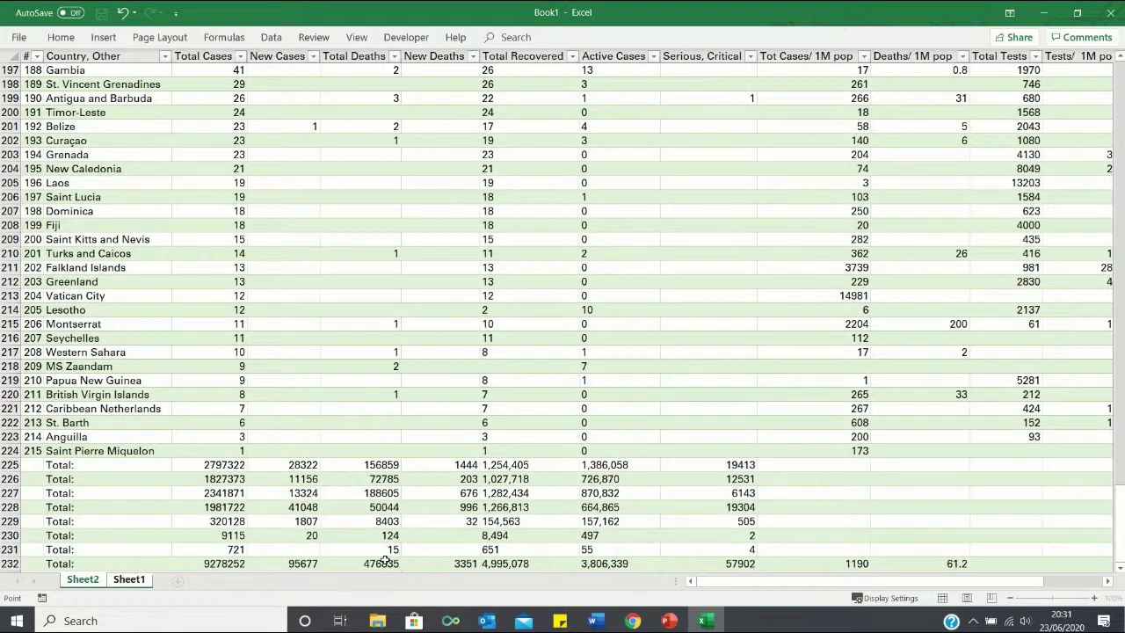
pyautogui.click(385, 562)
pyautogui.press('Return')
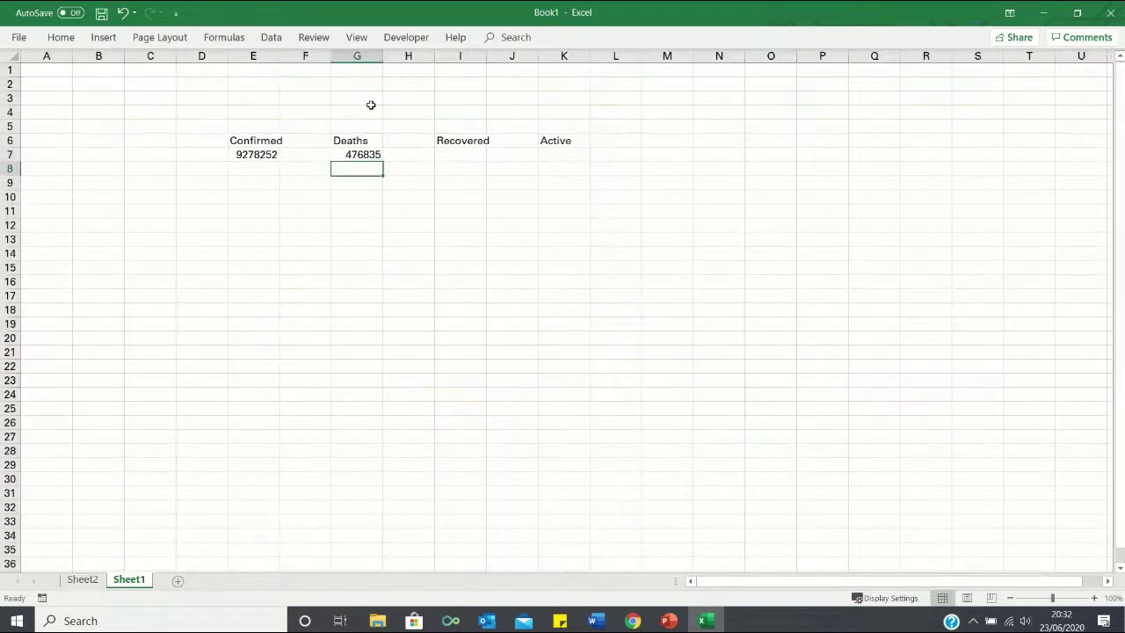
# Link I7 and K7 to Sheet2's row 232 recovered and active case totals
pyautogui.press('Right')
pyautogui.press('Right')
pyautogui.press('Up')
pyautogui.write('=')
pyautogui.hotkey('ctrl', 'pageup')
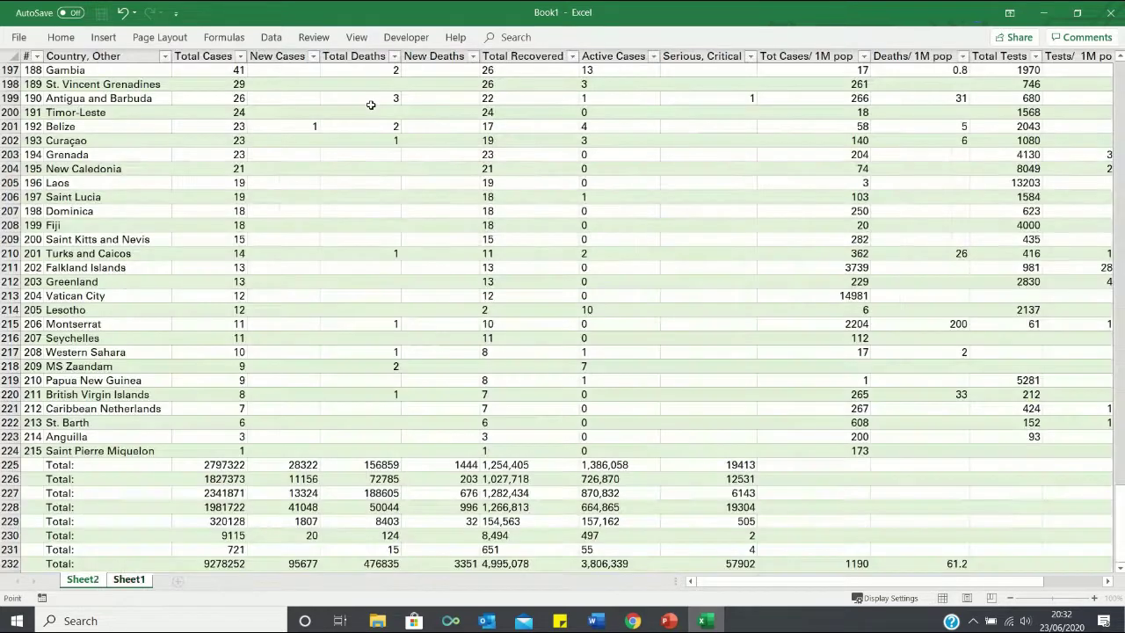
pyautogui.click(533, 562)
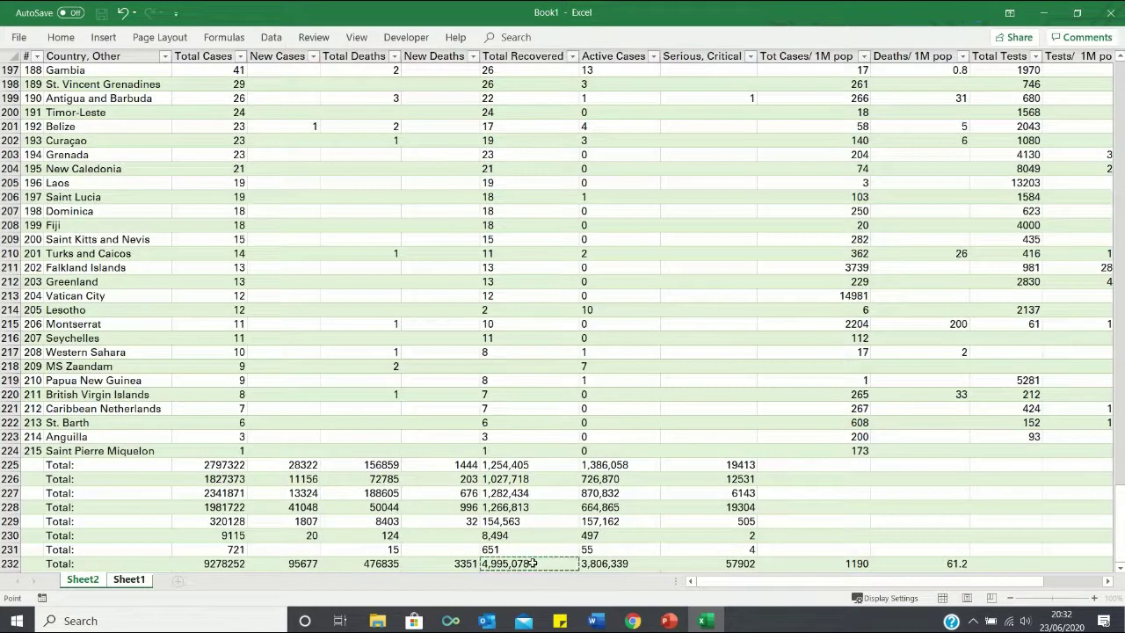
pyautogui.press('Return')
pyautogui.press('Right')
pyautogui.press('Right')
pyautogui.write('=')
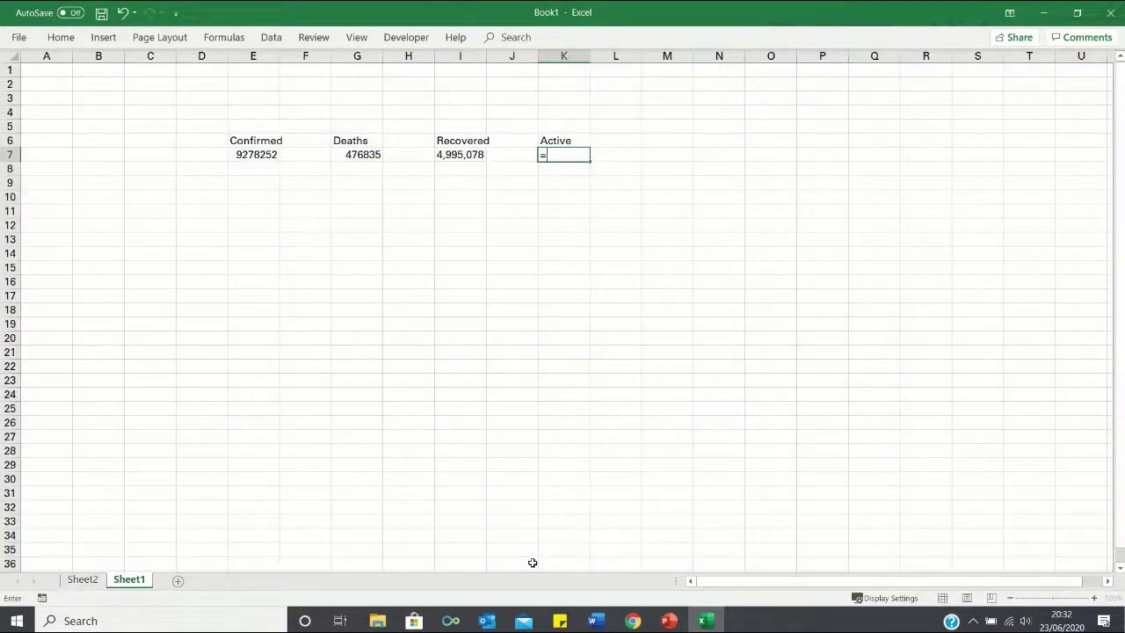
pyautogui.hotkey('ctrl', 'pageup')
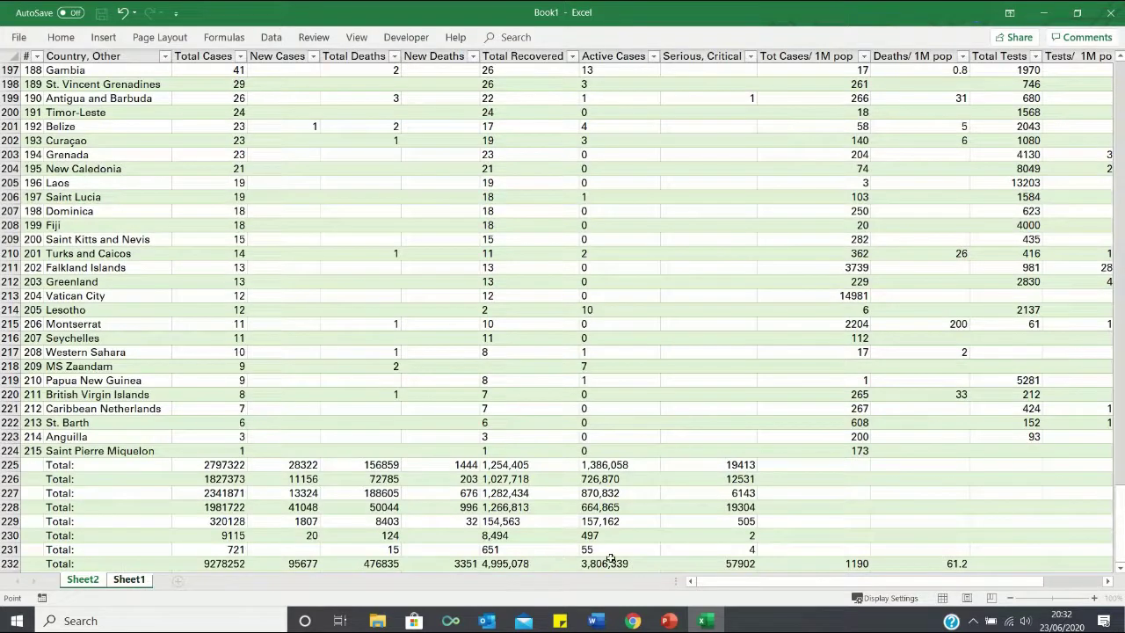
pyautogui.click(608, 562)
pyautogui.press('Return')
pyautogui.press('Up')
pyautogui.press('Up')
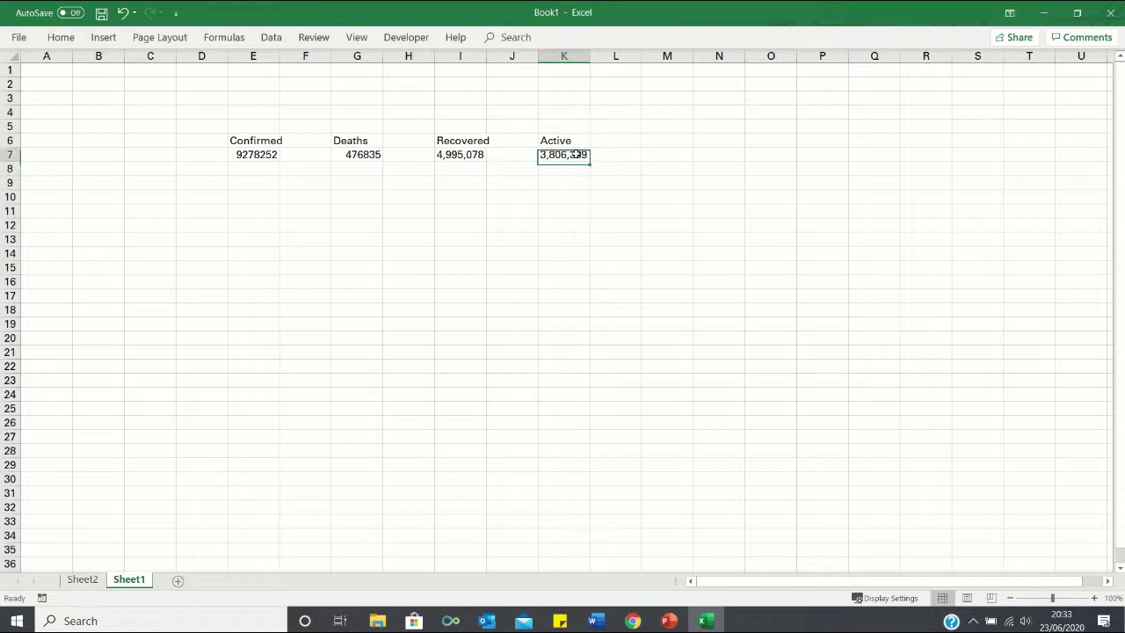
pyautogui.press('Left')
pyautogui.press('Left')
pyautogui.press('Left')
pyautogui.press('Left')
pyautogui.press('Left')
pyautogui.press('Left')
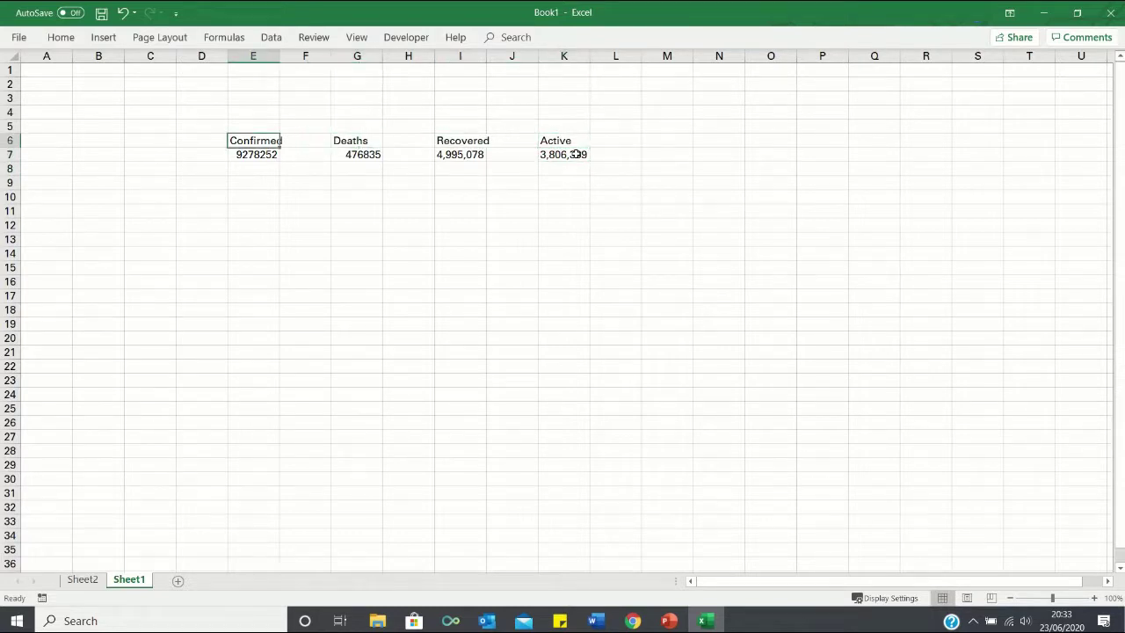
# Colour the E6:K7 summary text orange using More Colors
pyautogui.hotkey('shift', 'Right')
pyautogui.hotkey('shift', 'Right')
pyautogui.hotkey('shift', 'Right')
pyautogui.hotkey('shift', 'Right')
pyautogui.hotkey('shift', 'Right')
pyautogui.hotkey('shift', 'Right')
pyautogui.hotkey('shift', 'Down')
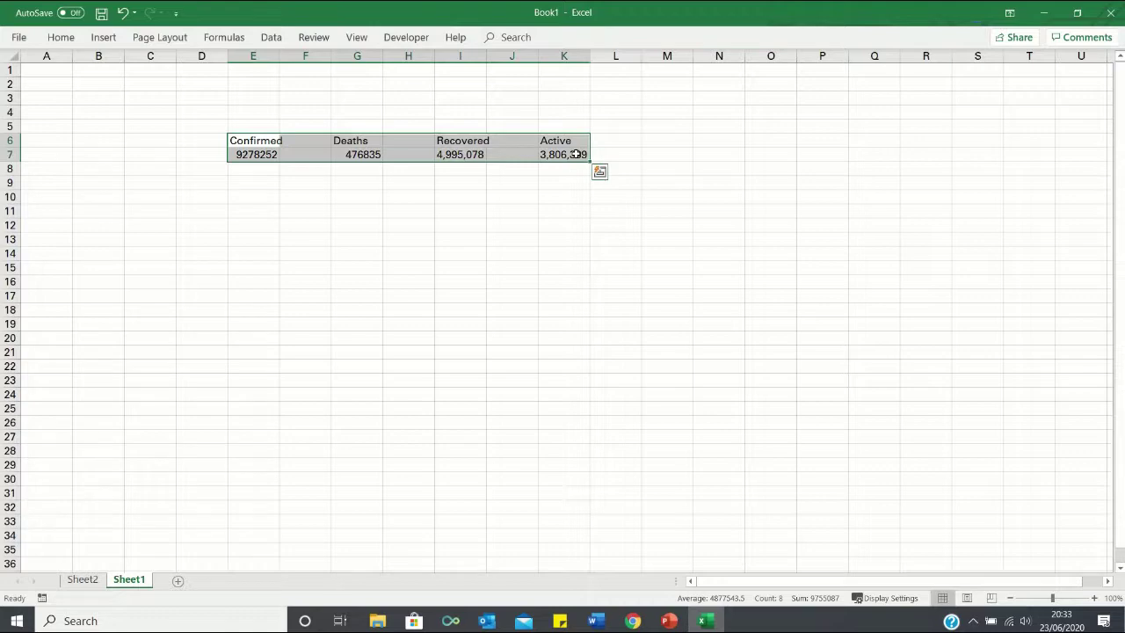
pyautogui.press('alt')
pyautogui.press('h')
pyautogui.press('f')
pyautogui.press('c')
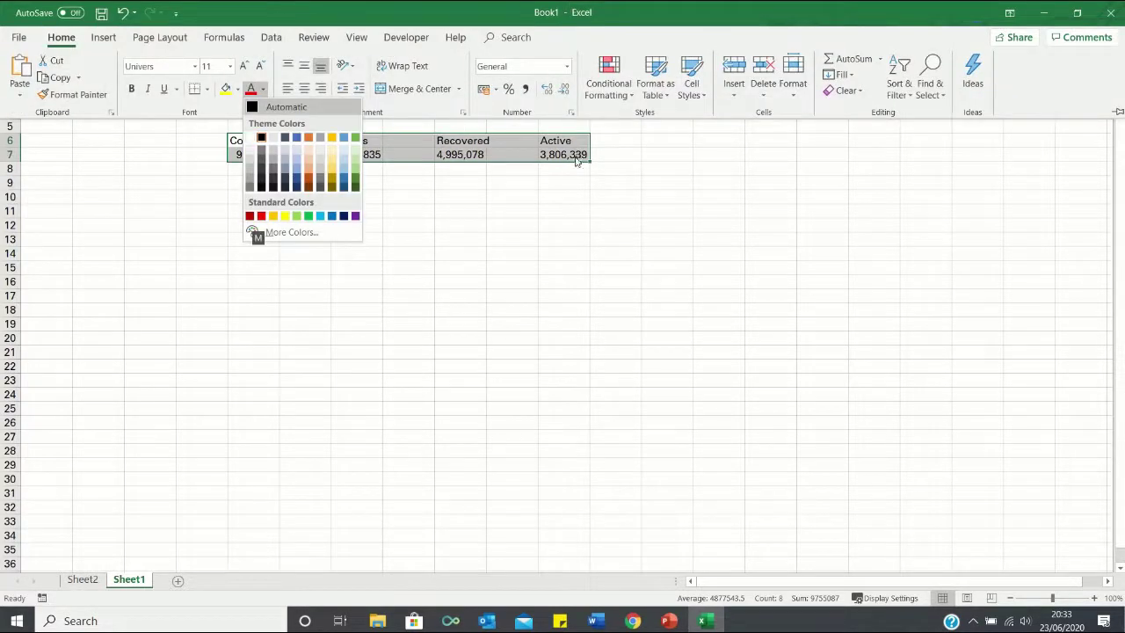
pyautogui.click(304, 234)
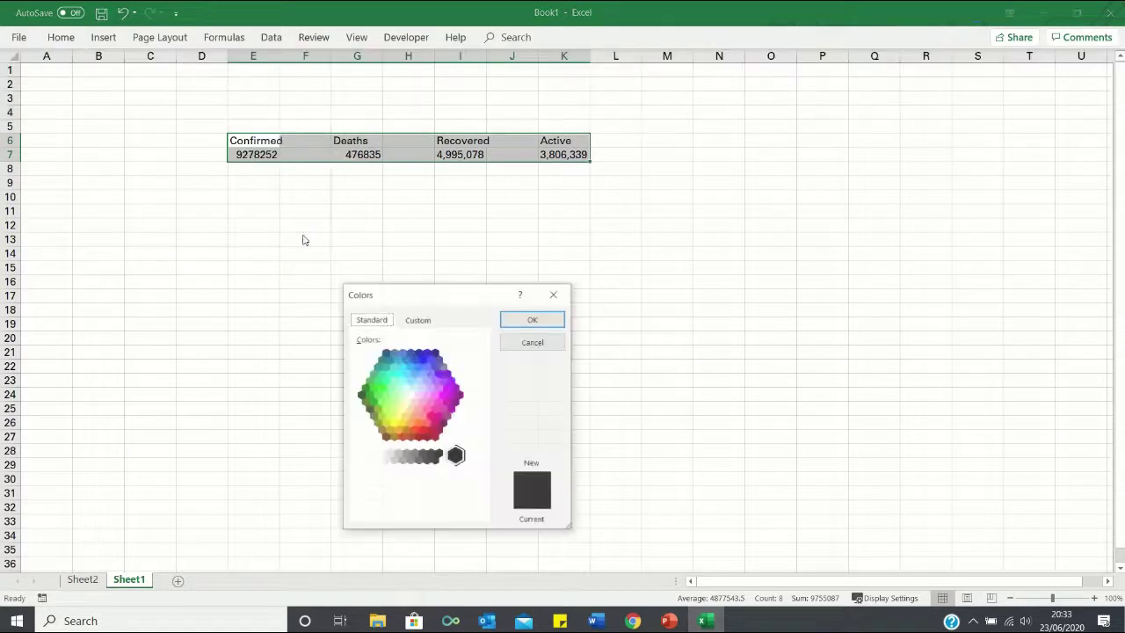
pyautogui.click(418, 423)
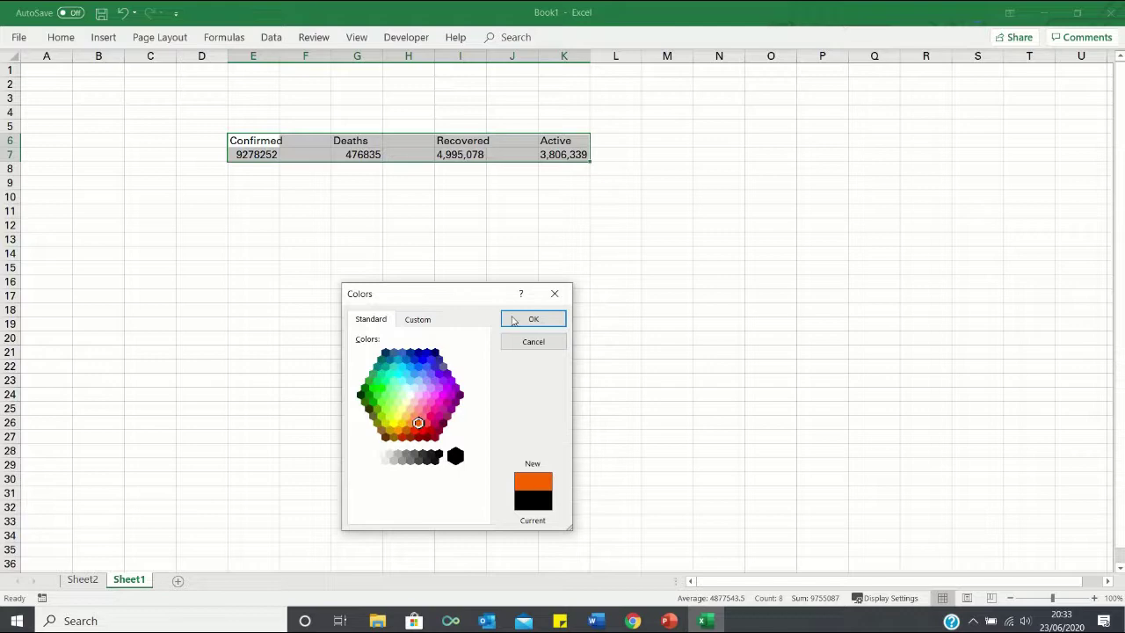
pyautogui.click(533, 320)
# Bold the four headings and centre the headings and totals
pyautogui.click(262, 141)
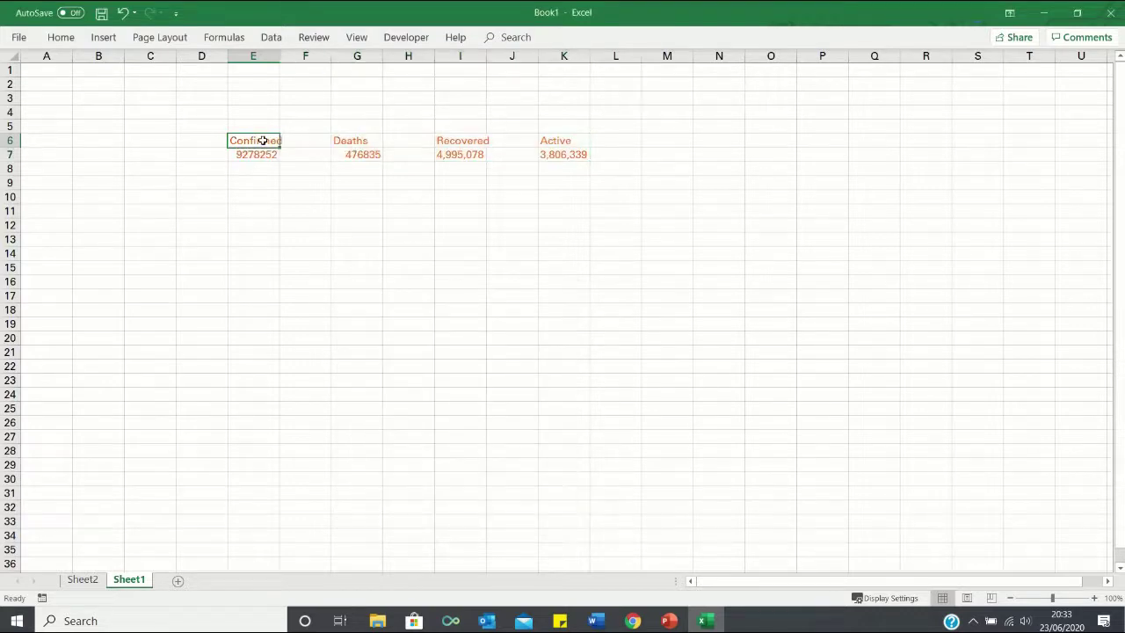
pyautogui.hotkey('shift', 'Right')
pyautogui.hotkey('shift', 'Right')
pyautogui.hotkey('shift', 'Right')
pyautogui.hotkey('shift', 'Right')
pyautogui.hotkey('shift', 'Right')
pyautogui.hotkey('shift', 'Right')
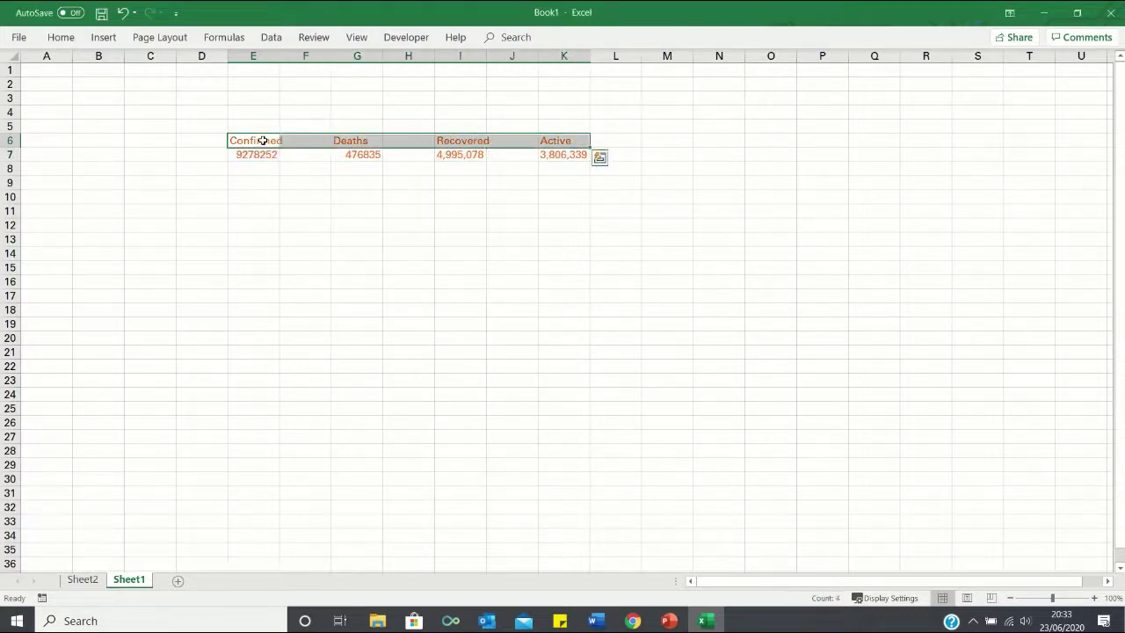
pyautogui.hotkey('ctrl', 'b')
pyautogui.hotkey('shift', 'Down')
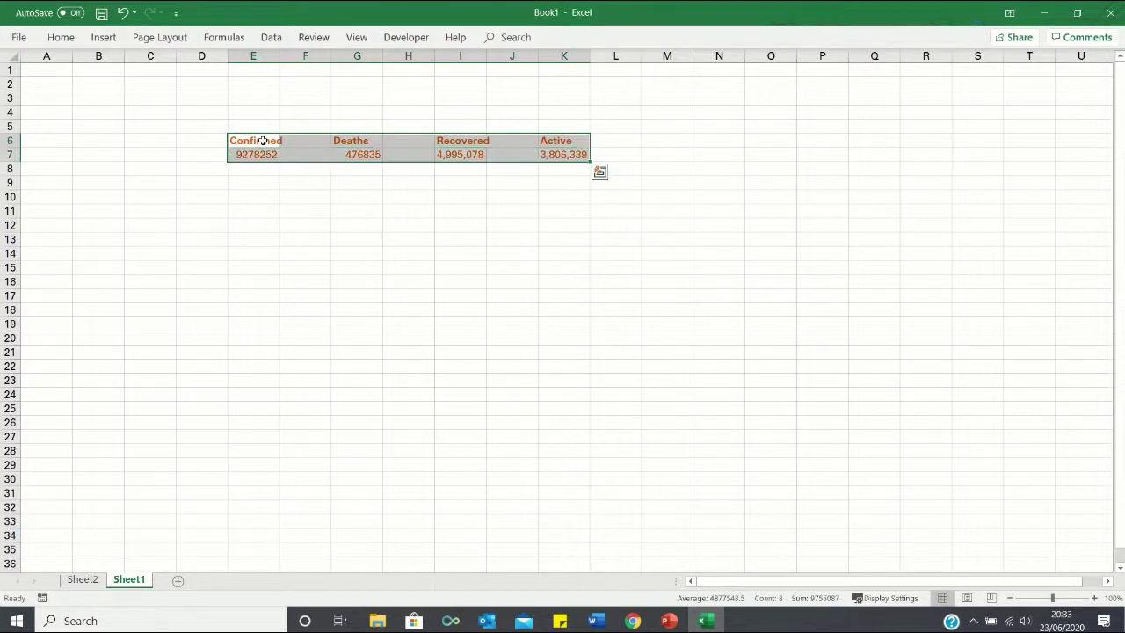
pyautogui.press('alt')
pyautogui.press('h')
pyautogui.press('a')
pyautogui.press('c')
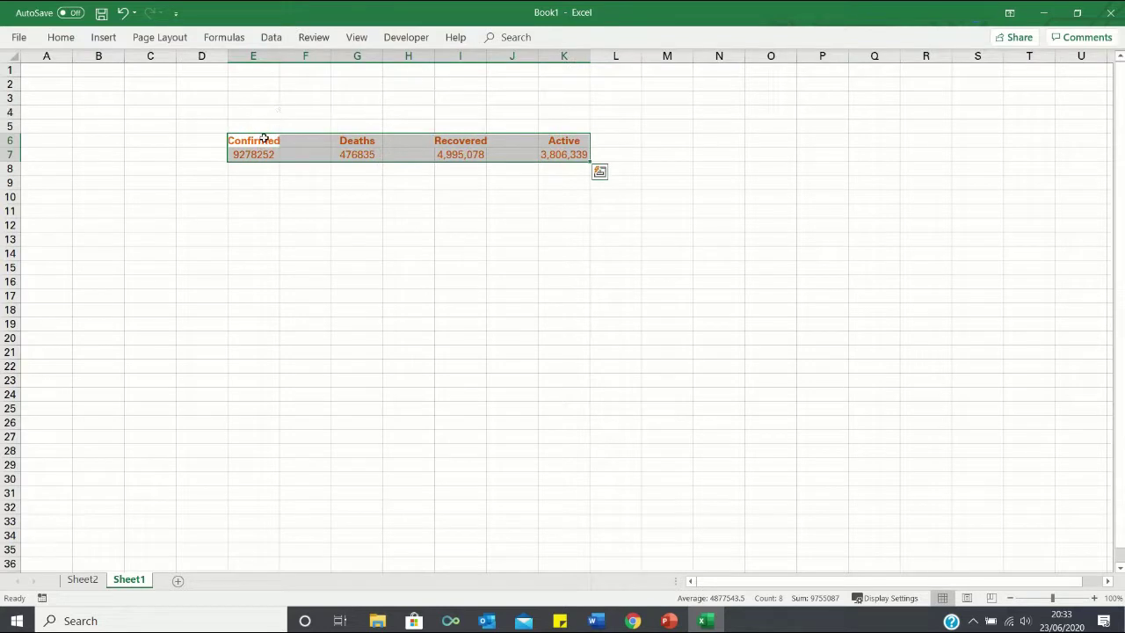
# Set the summary block's font size to 18
pyautogui.press('alt')
pyautogui.press('h')
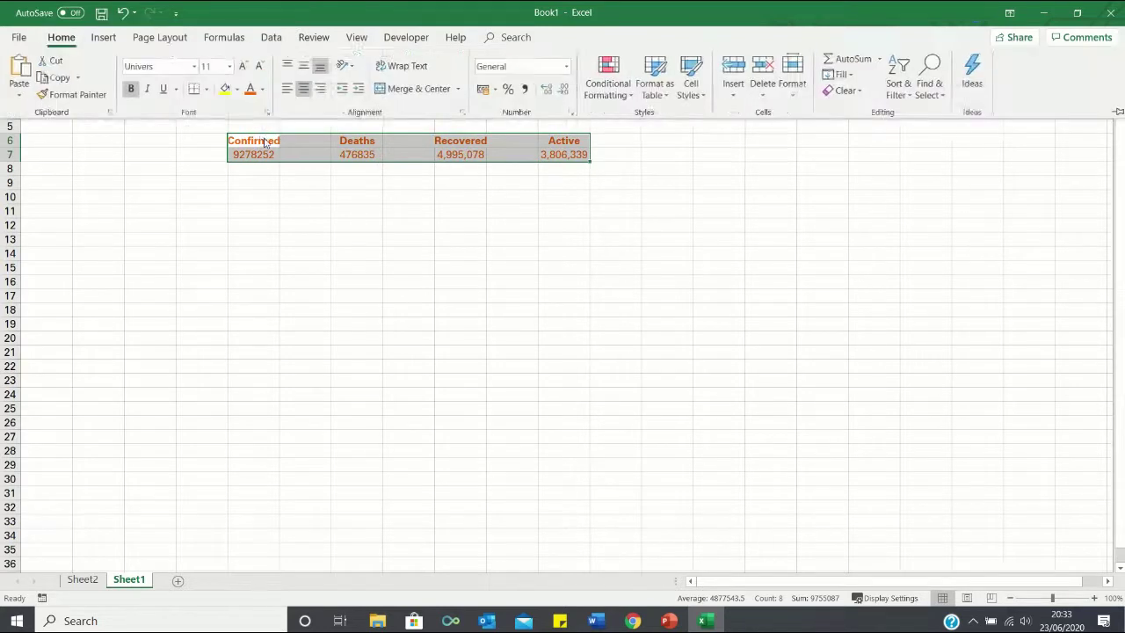
pyautogui.write('fs')
pyautogui.write('1')
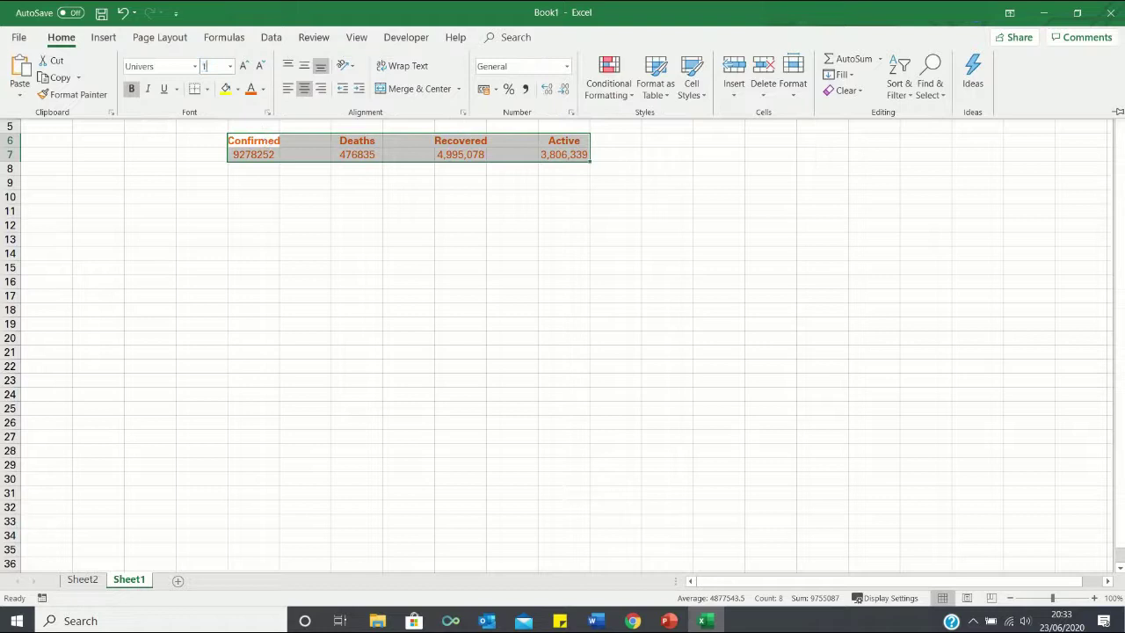
pyautogui.write('8')
pyautogui.press('Return')
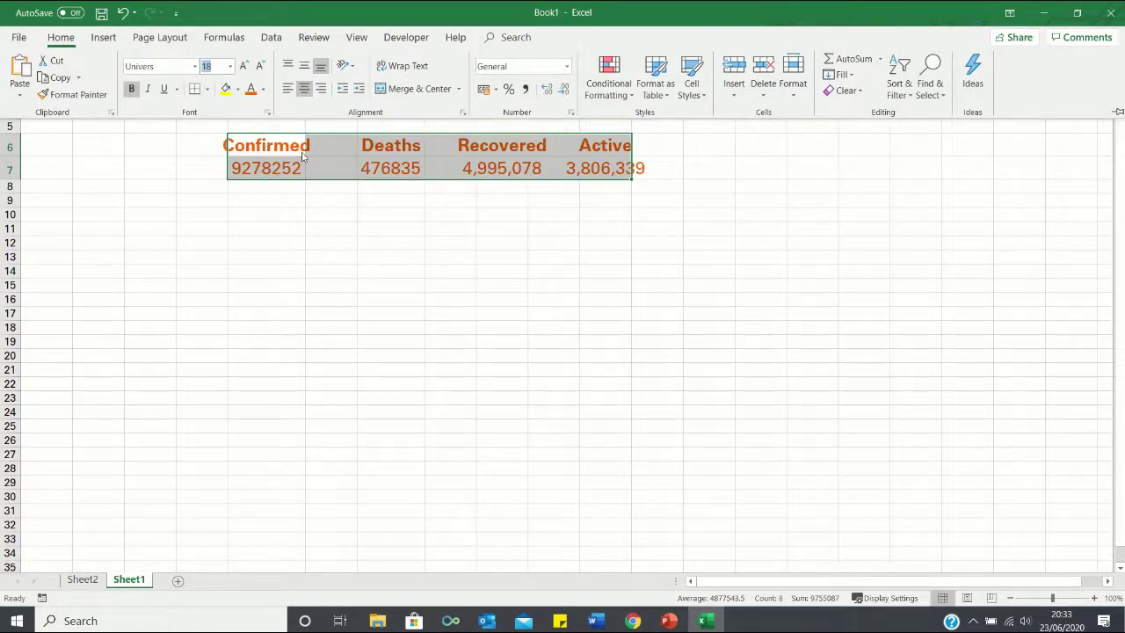
pyautogui.press('Escape')
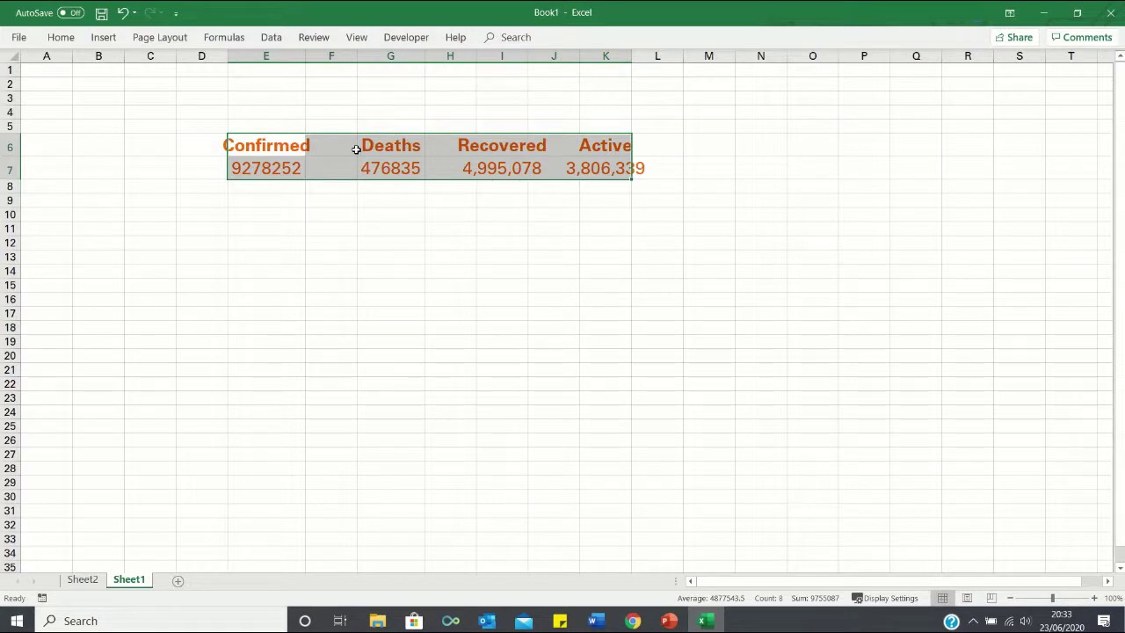
# Widen columns E to K through the Column Width setting
pyautogui.press('alt')
pyautogui.press('o')
pyautogui.press('c')
pyautogui.press('w')
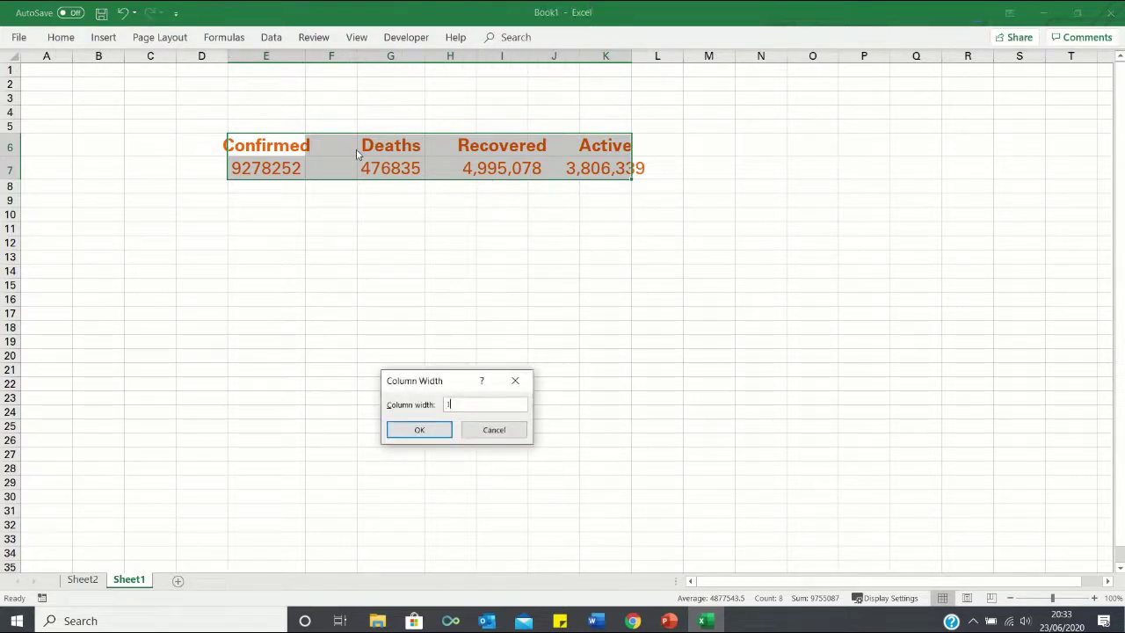
pyautogui.press('Return')
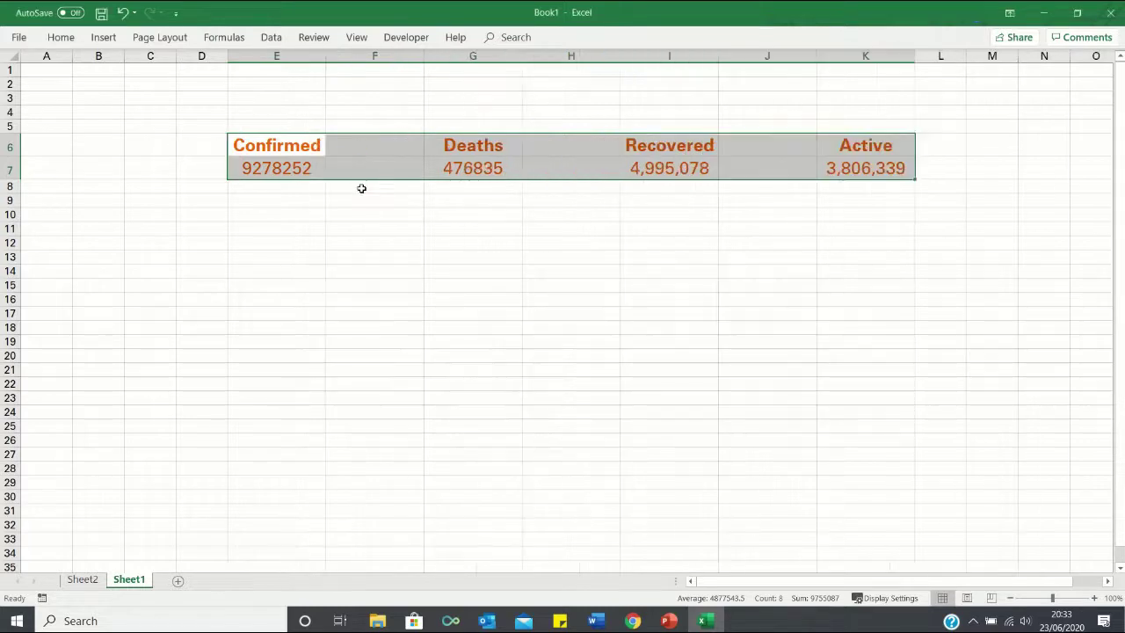
# Format the row 7 totals with thousands separators and zero decimal places
pyautogui.click(361, 188)
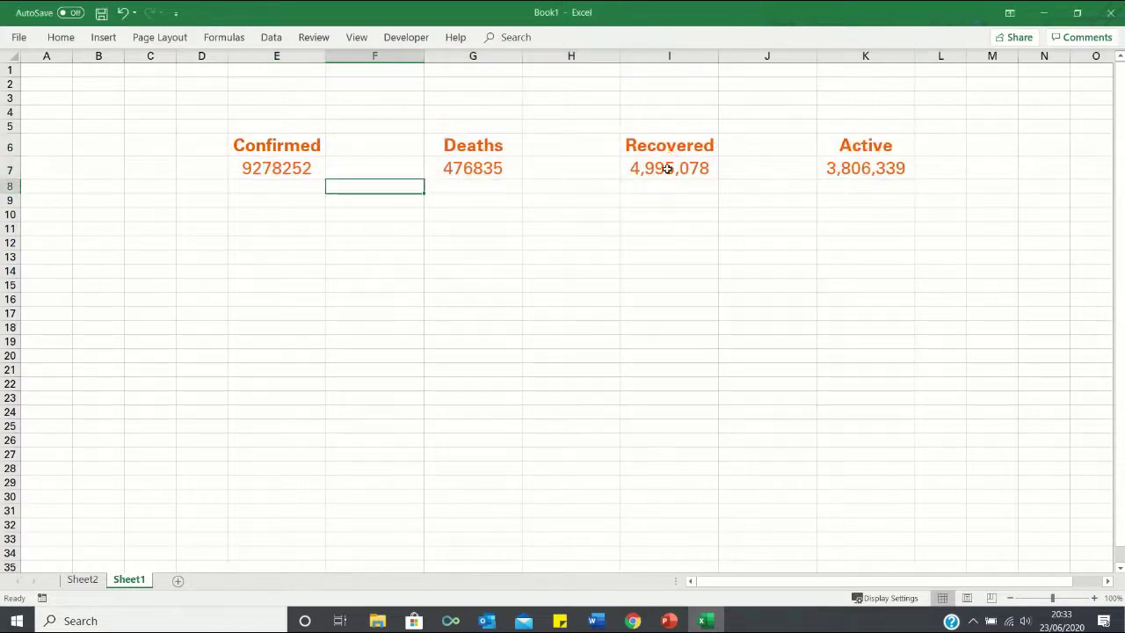
pyautogui.click(872, 168)
pyautogui.click(687, 171)
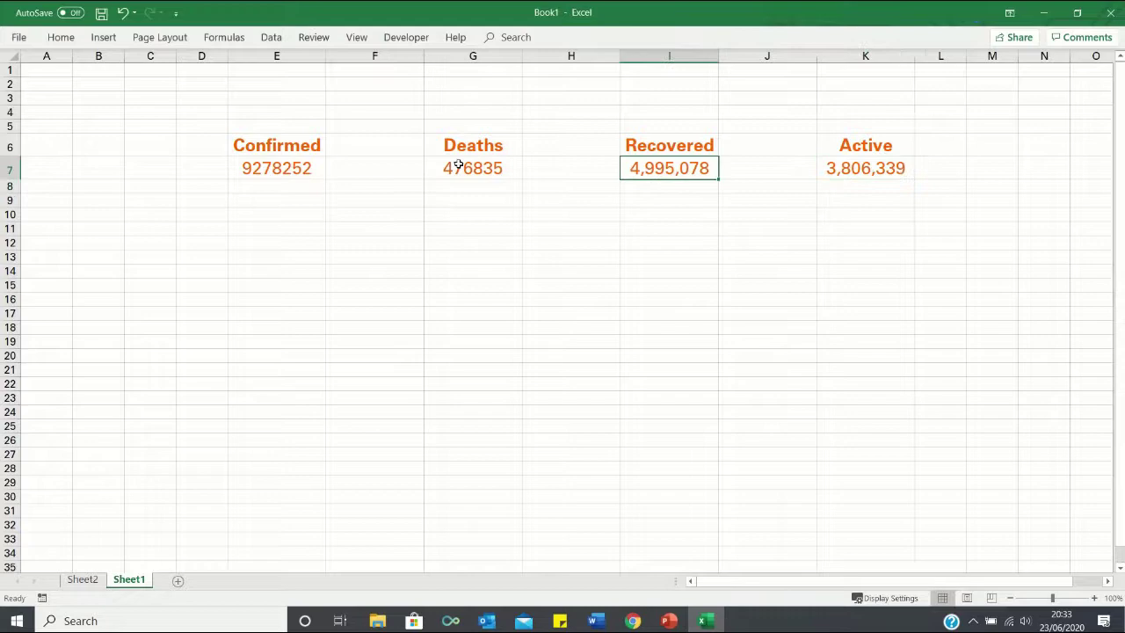
pyautogui.click(472, 167)
pyautogui.moveTo(290, 166); pyautogui.dragTo(854, 171)
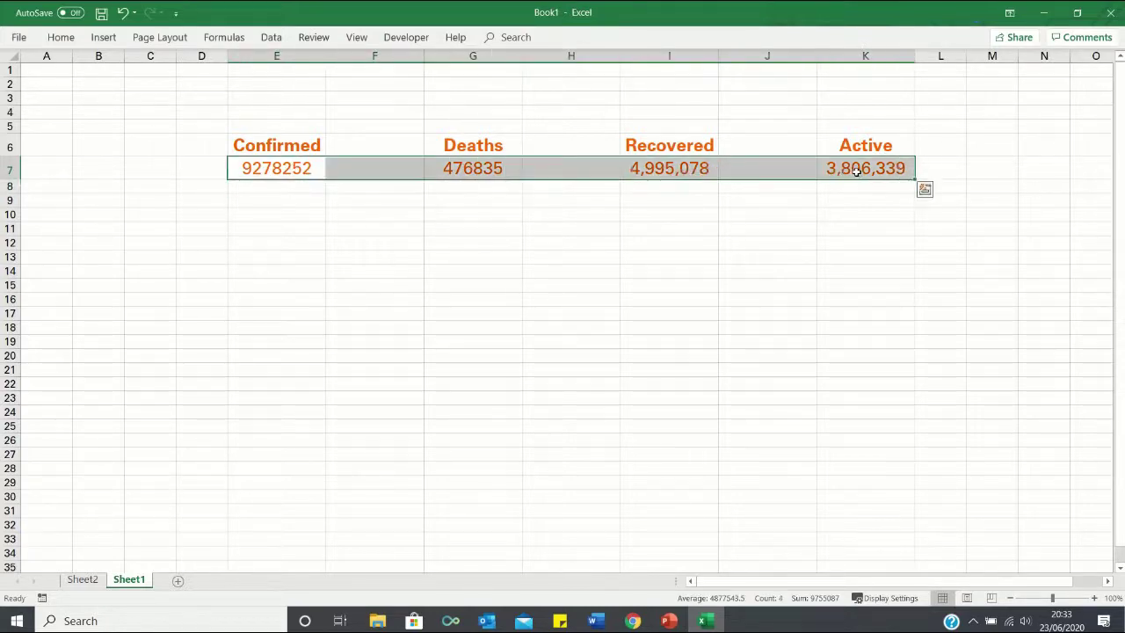
pyautogui.hotkey('ctrl', 'shift', '1')
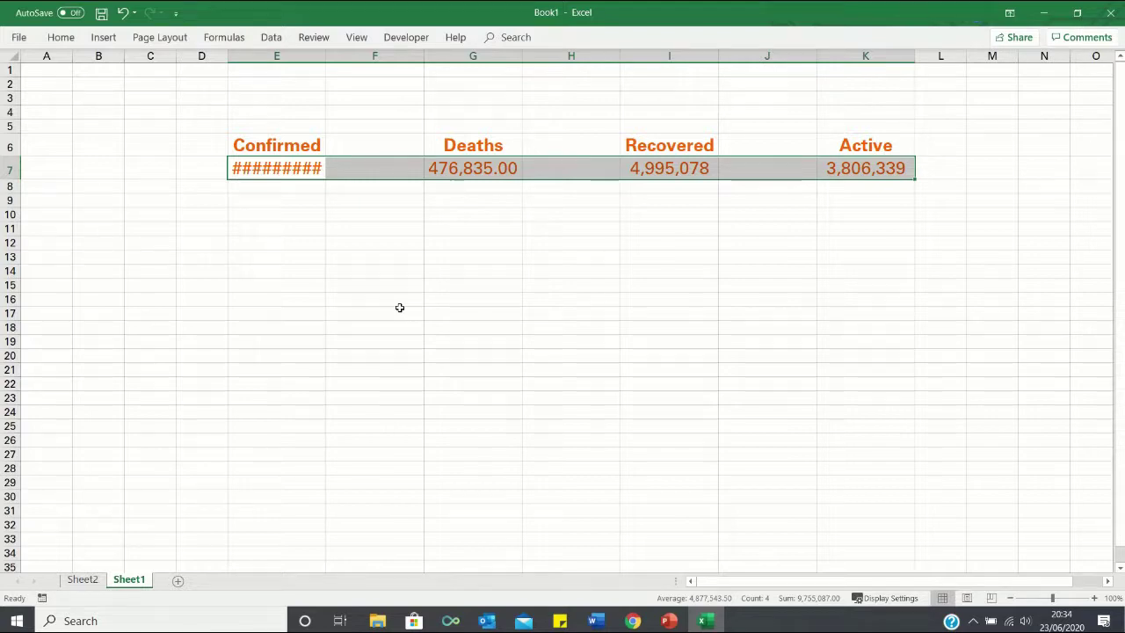
pyautogui.hotkey('alt', 'h')
pyautogui.press('9')
pyautogui.hotkey('alt', 'h')
pyautogui.press('9')
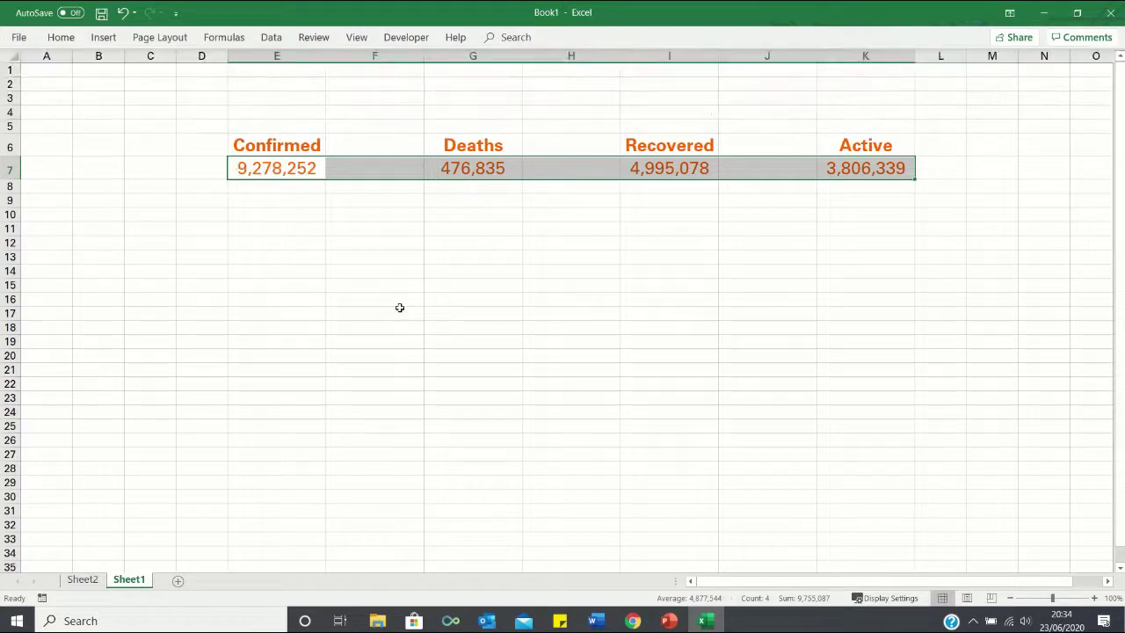
pyautogui.press('Down')
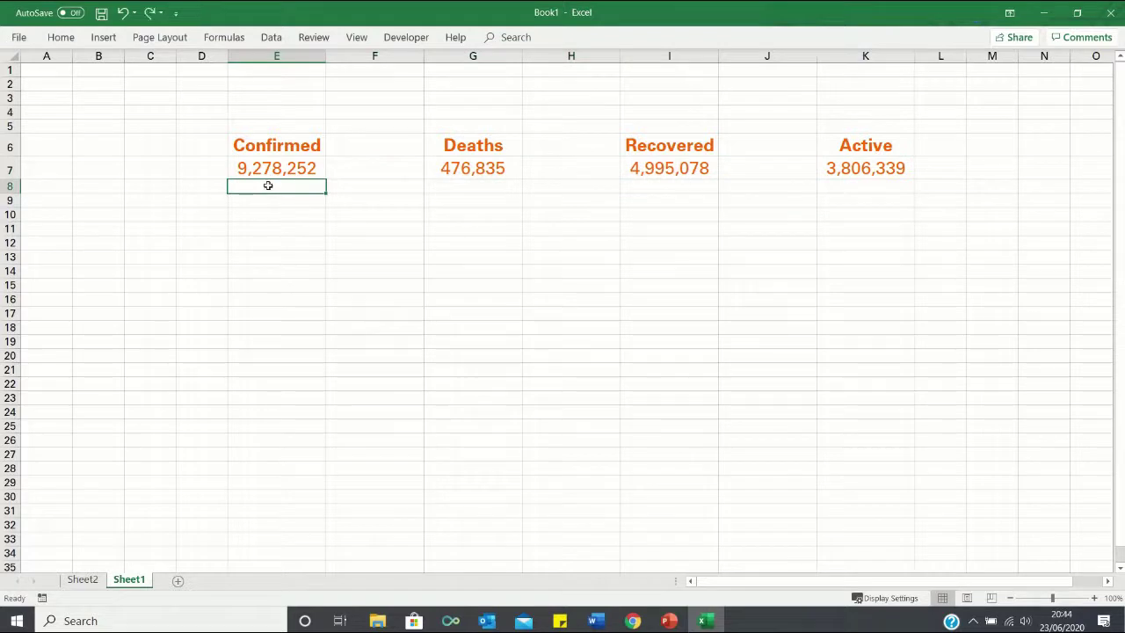
# Insert a filled map chart on Sheet1
pyautogui.press('Down')
pyautogui.press('Down')
pyautogui.press('Down')
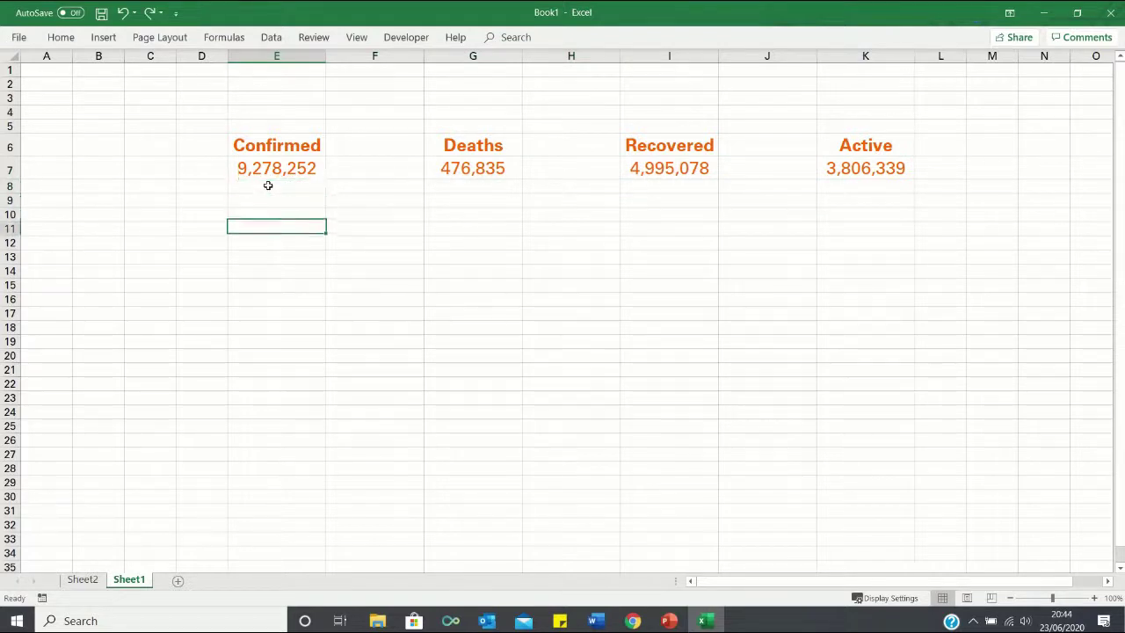
pyautogui.click(97, 39)
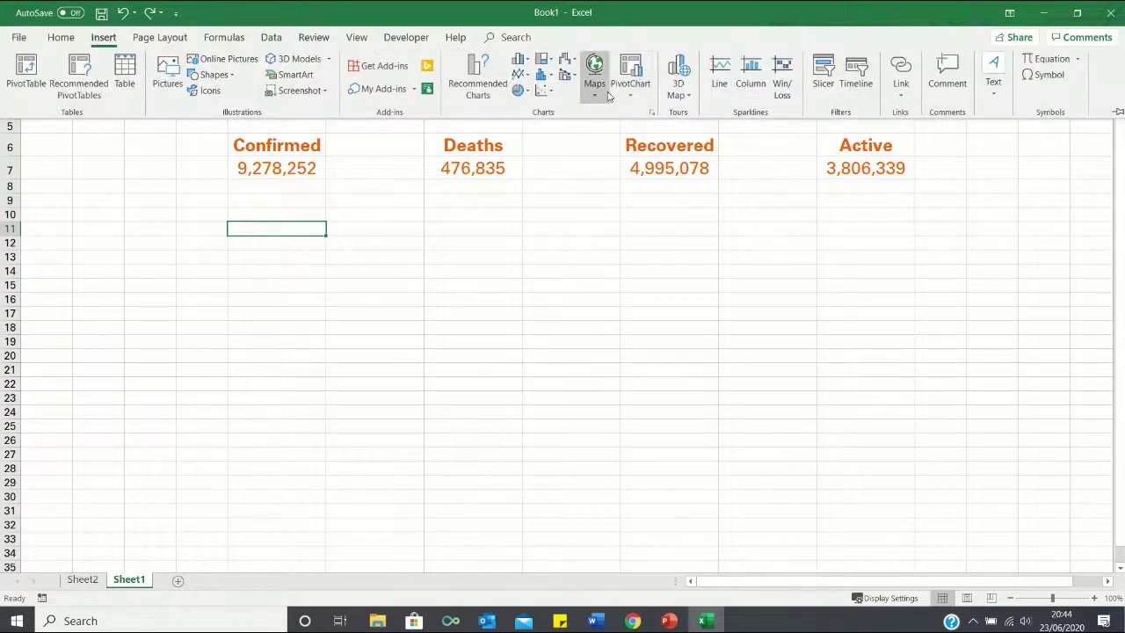
pyautogui.click(594, 97)
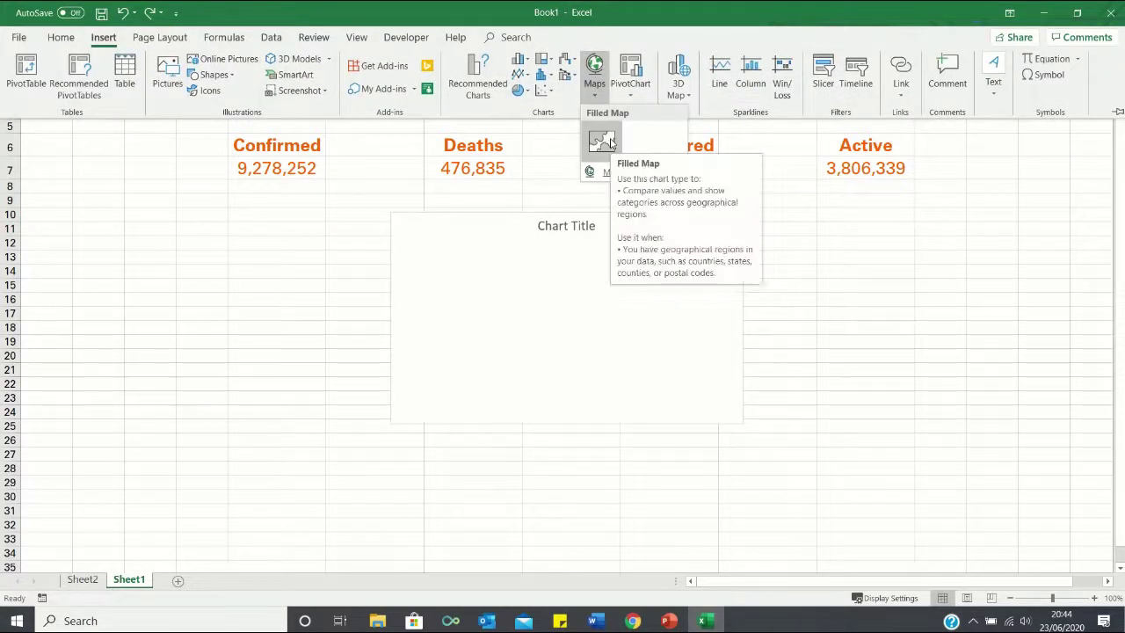
pyautogui.click(610, 143)
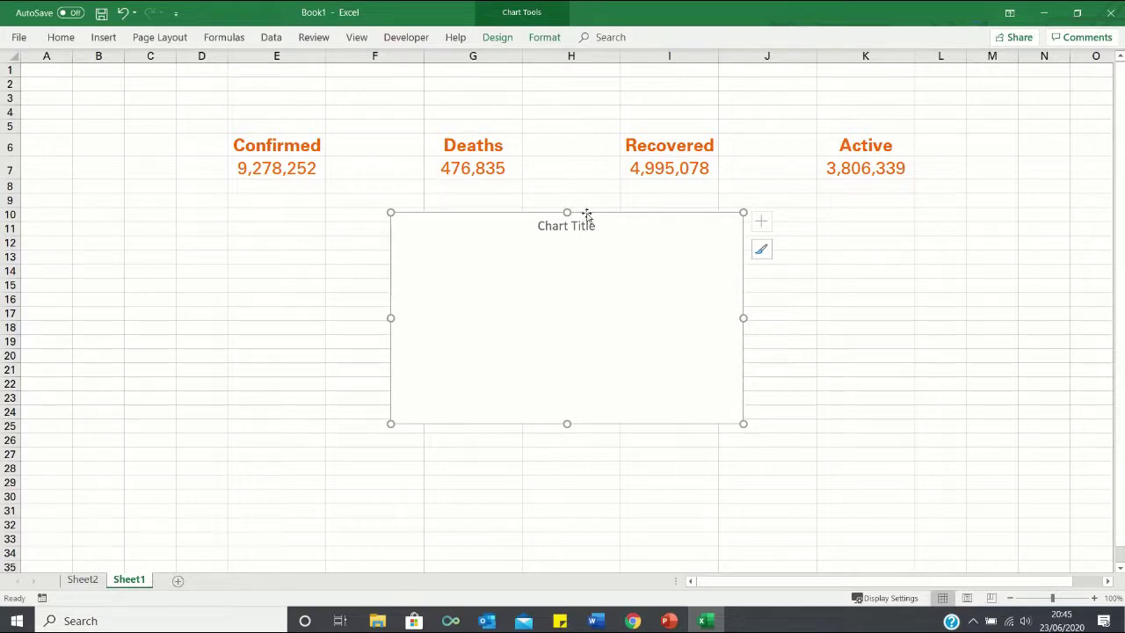
# Set the map's data range to Sheet2!$B$4:$B$224,Sheet2!$C$4:$C$224
pyautogui.rightClick(645, 246)
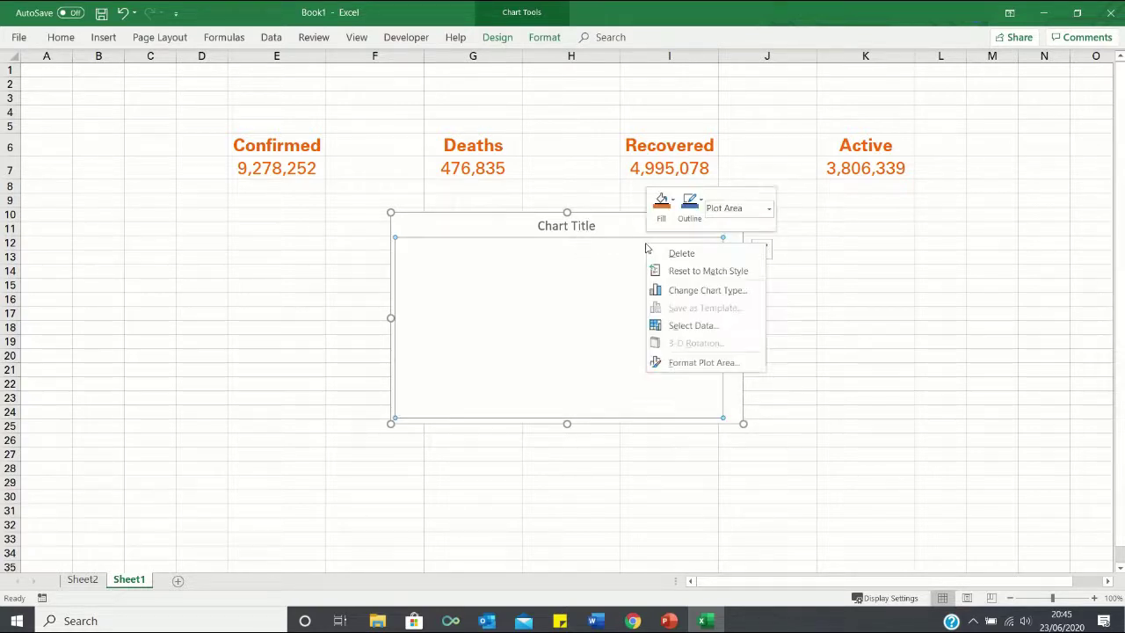
pyautogui.click(694, 326)
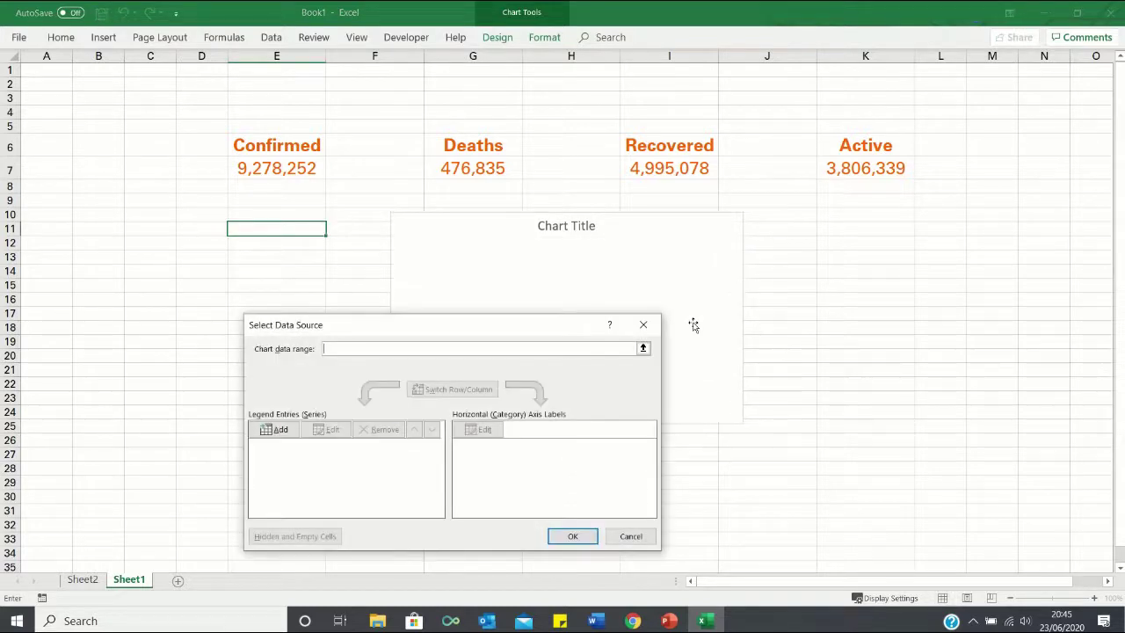
pyautogui.hotkey('ctrl', 'pageup')
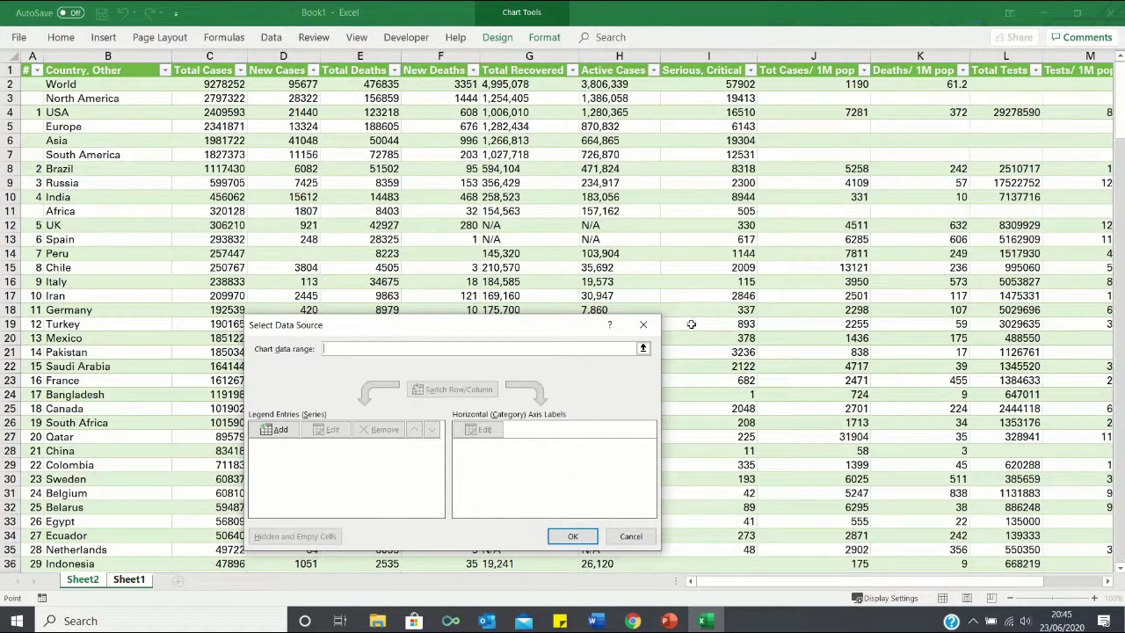
pyautogui.click(89, 111)
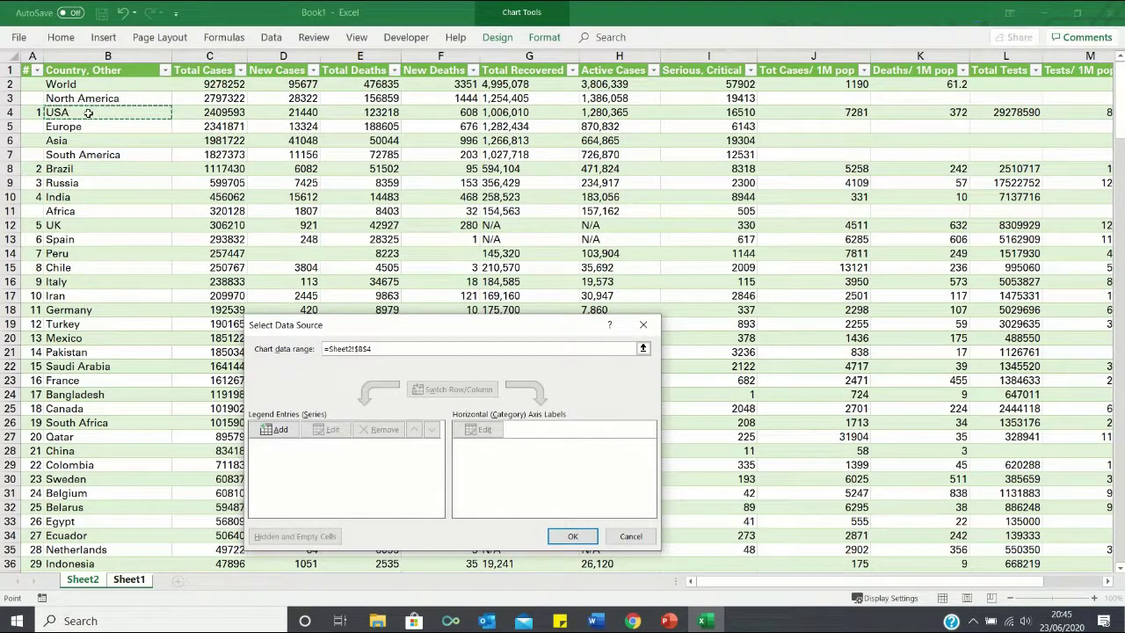
pyautogui.hotkey('ctrl', 'shift', 'Down')
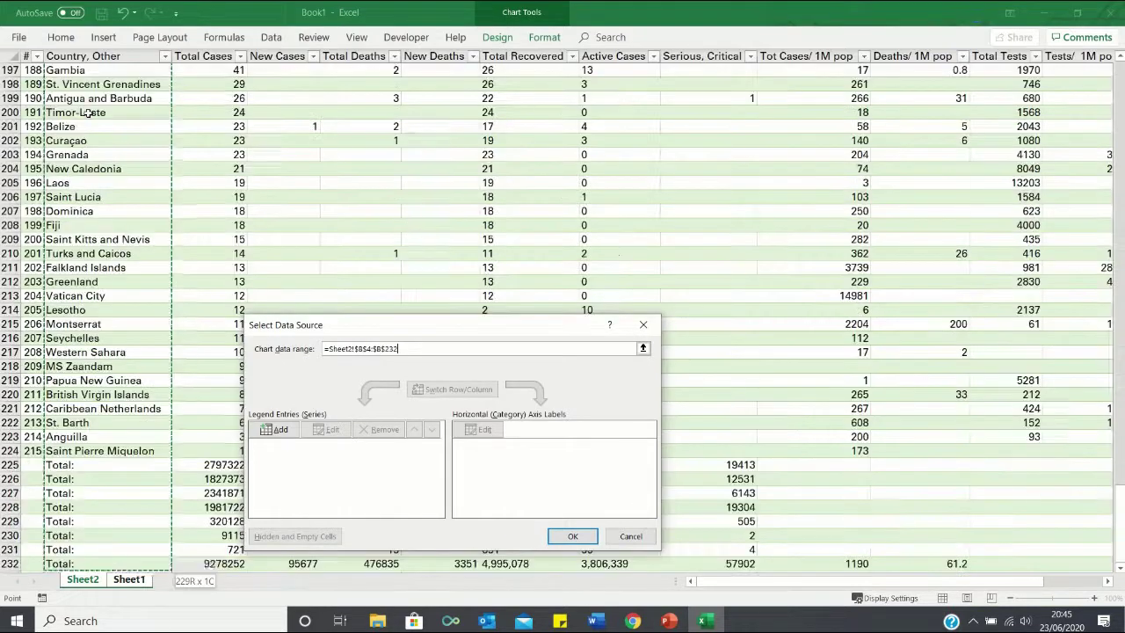
pyautogui.hotkey('shift', 'Up')
pyautogui.hotkey('shift', 'Up')
pyautogui.hotkey('shift', 'Up')
pyautogui.hotkey('shift', 'Up')
pyautogui.hotkey('shift', 'Up')
pyautogui.hotkey('shift', 'Up')
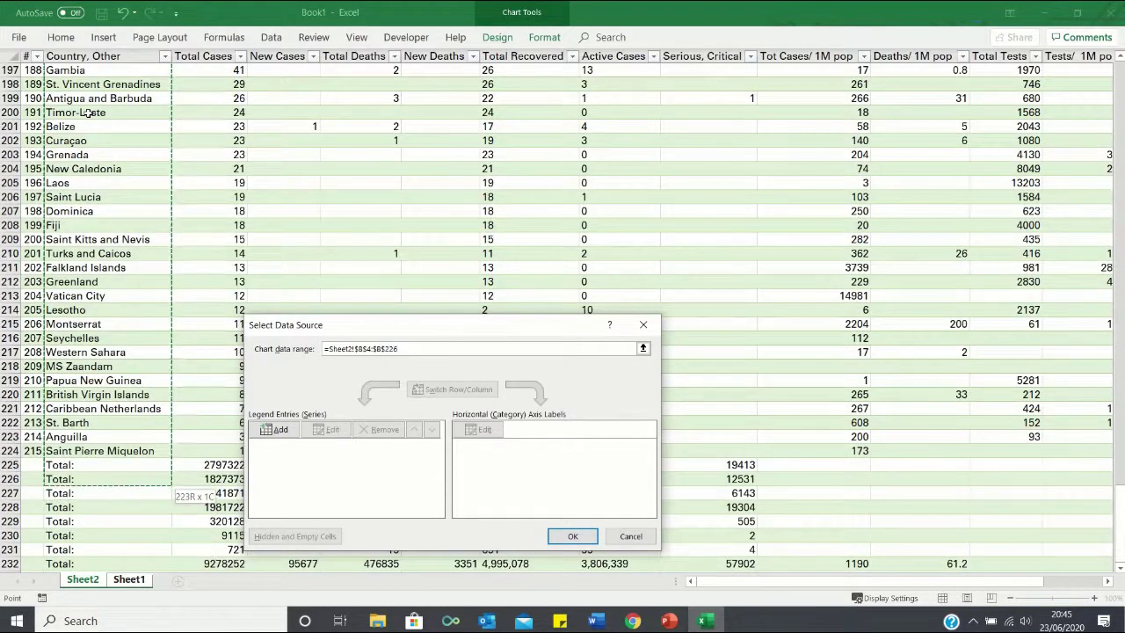
pyautogui.hotkey('shift', 'Up')
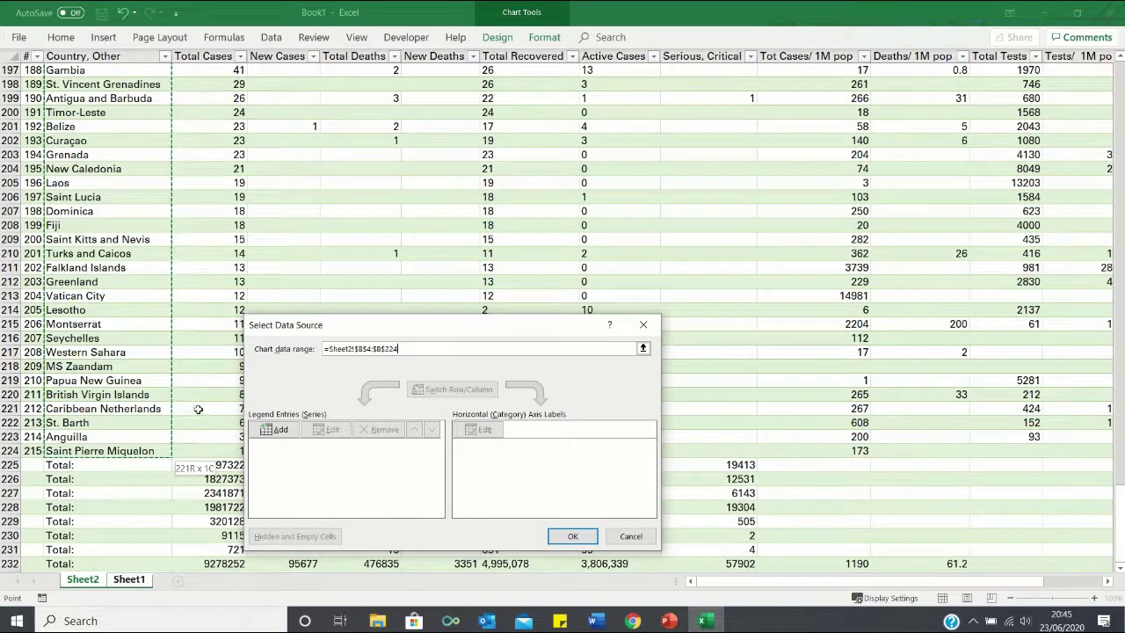
pyautogui.write(',Sheet2!$C$4:$C$224')
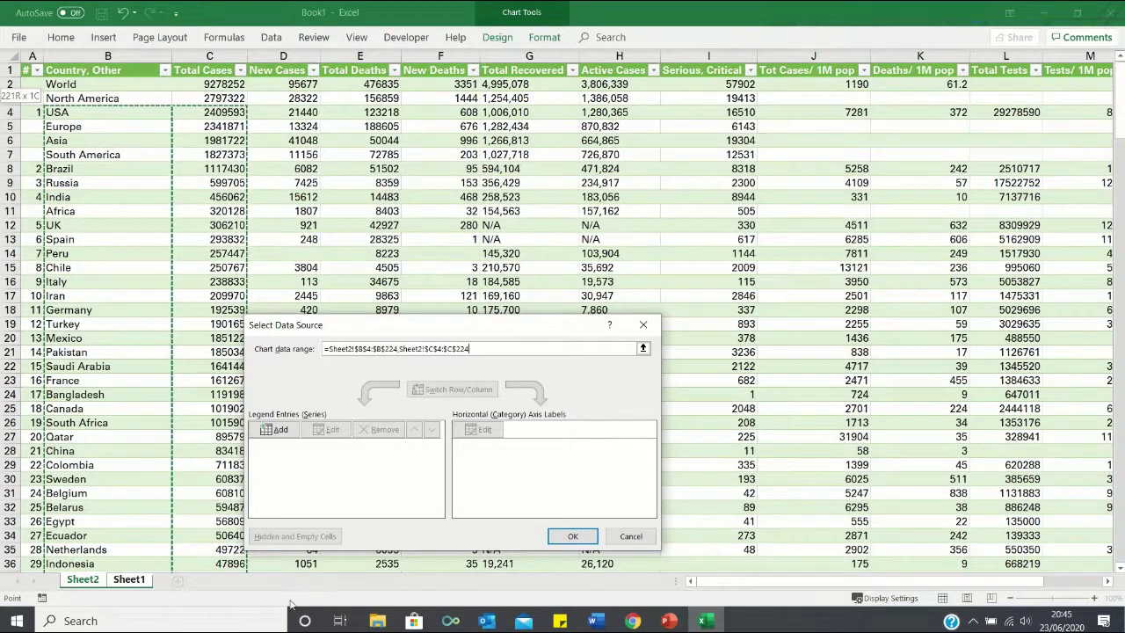
# Confirm the chart data and apply the Custom 1 red colour scheme
pyautogui.click(572, 535)
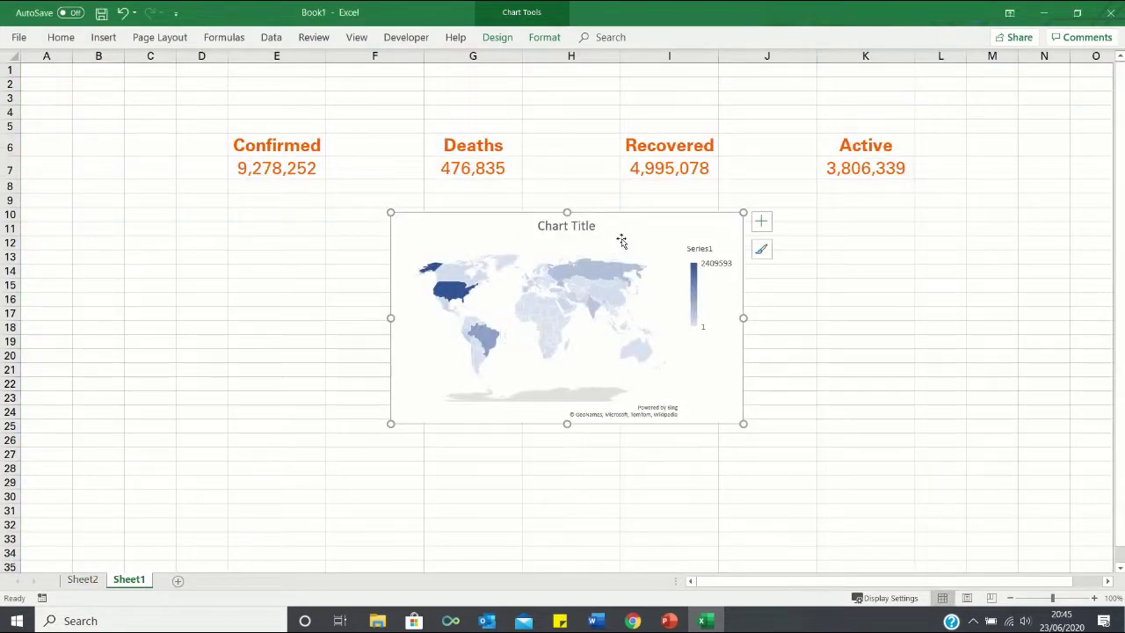
pyautogui.click(159, 37)
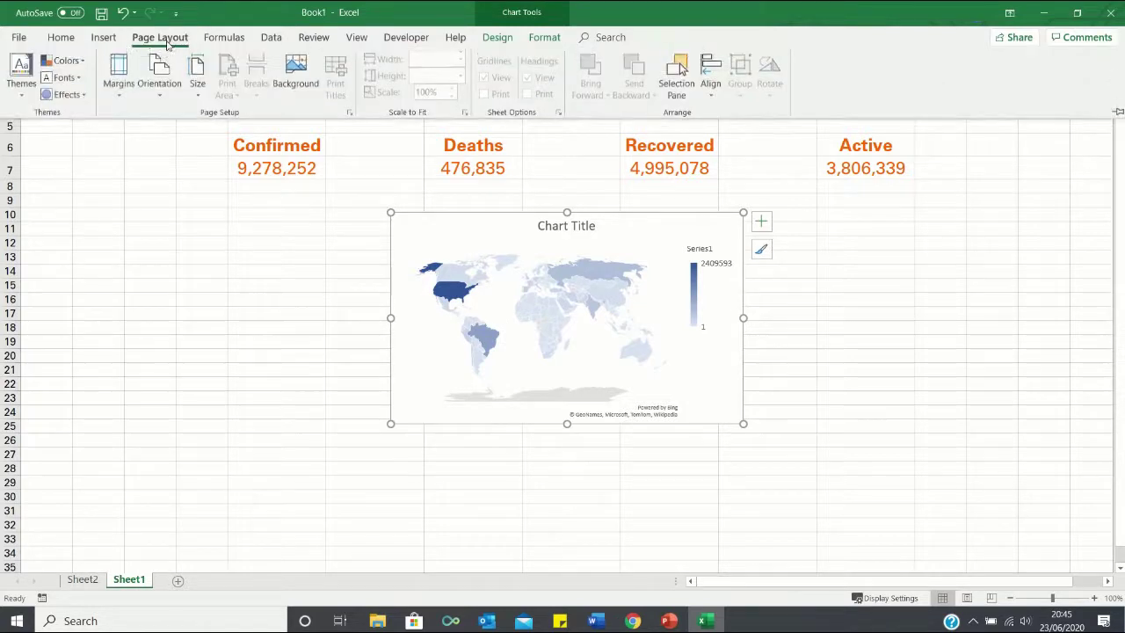
pyautogui.click(72, 61)
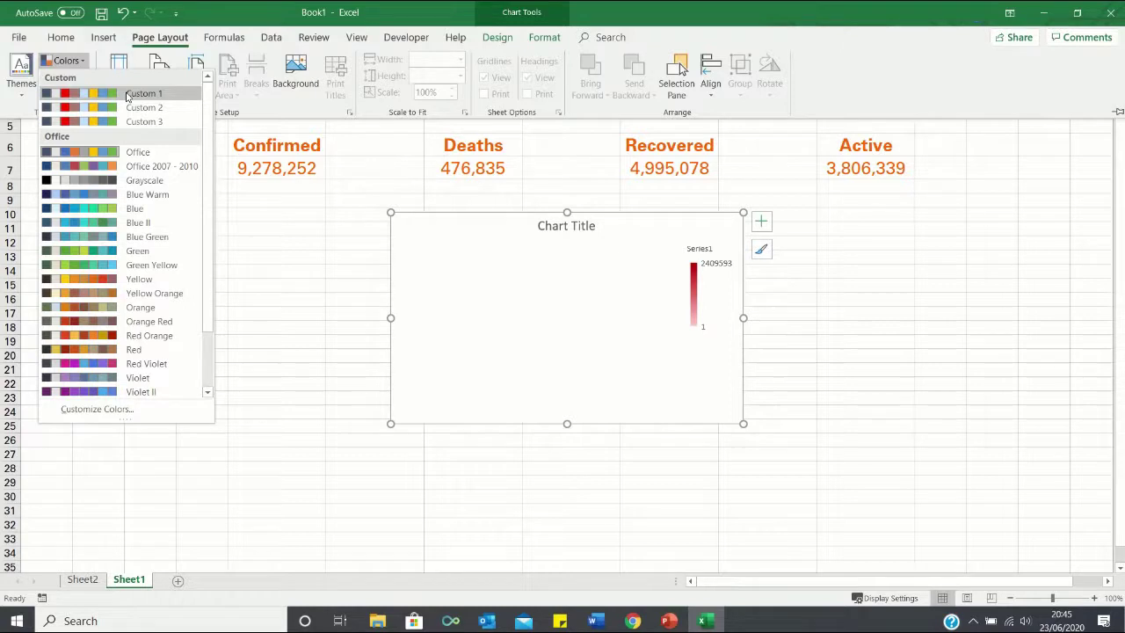
pyautogui.click(129, 95)
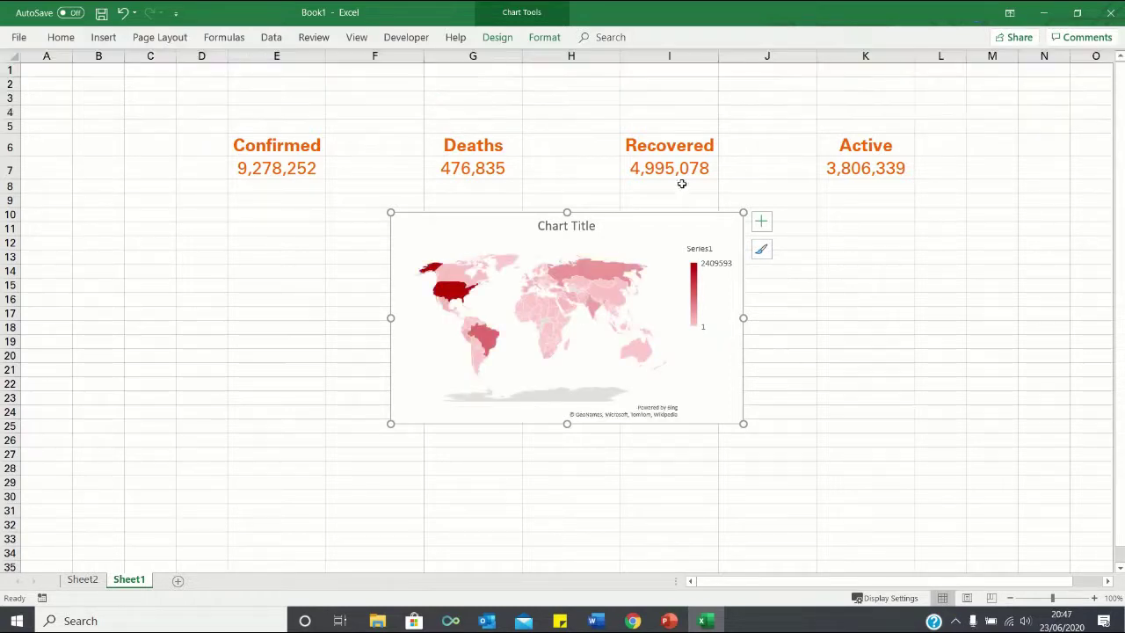
# Move the map under the summary, enlarge it to column K, and remove its title and legend
pyautogui.moveTo(709, 221); pyautogui.dragTo(546, 191)
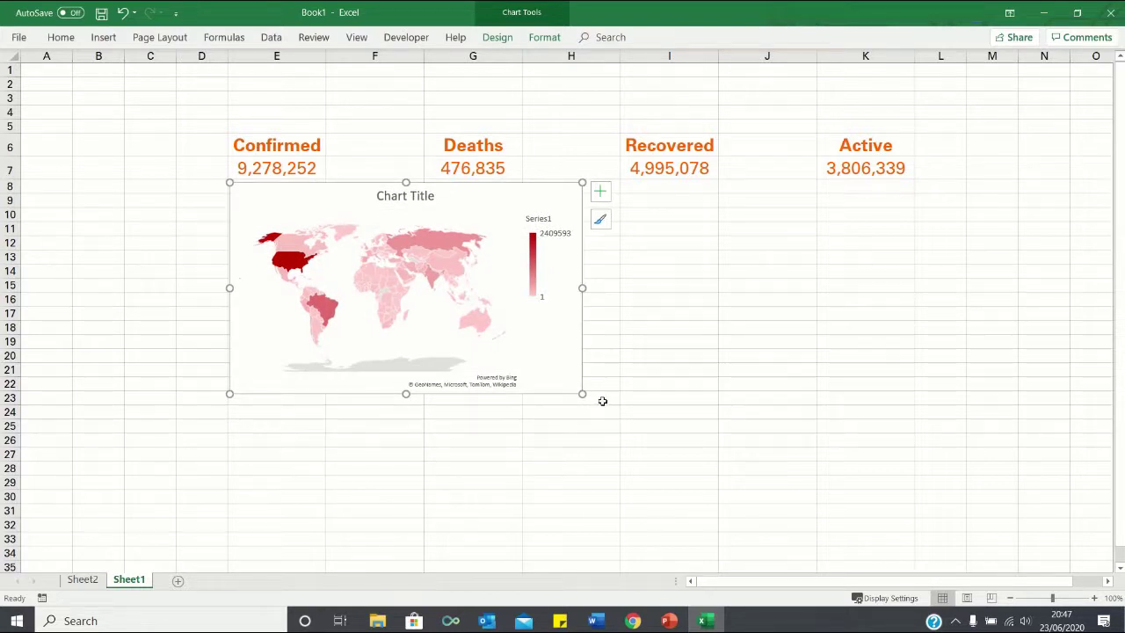
pyautogui.moveTo(582, 394); pyautogui.dragTo(914, 522)
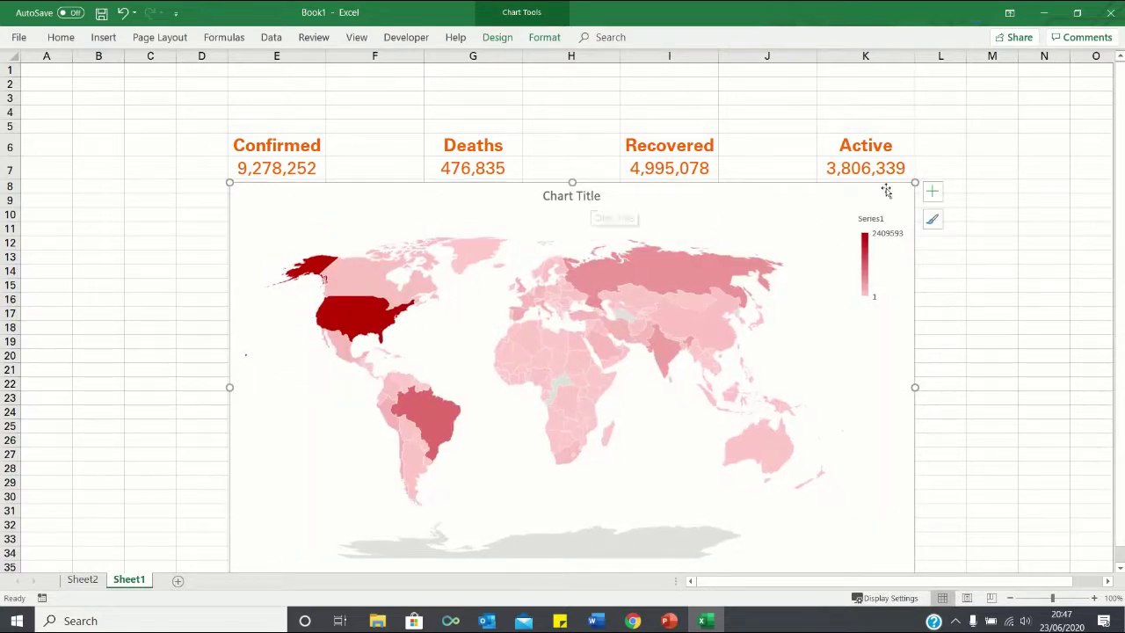
pyautogui.click(928, 198)
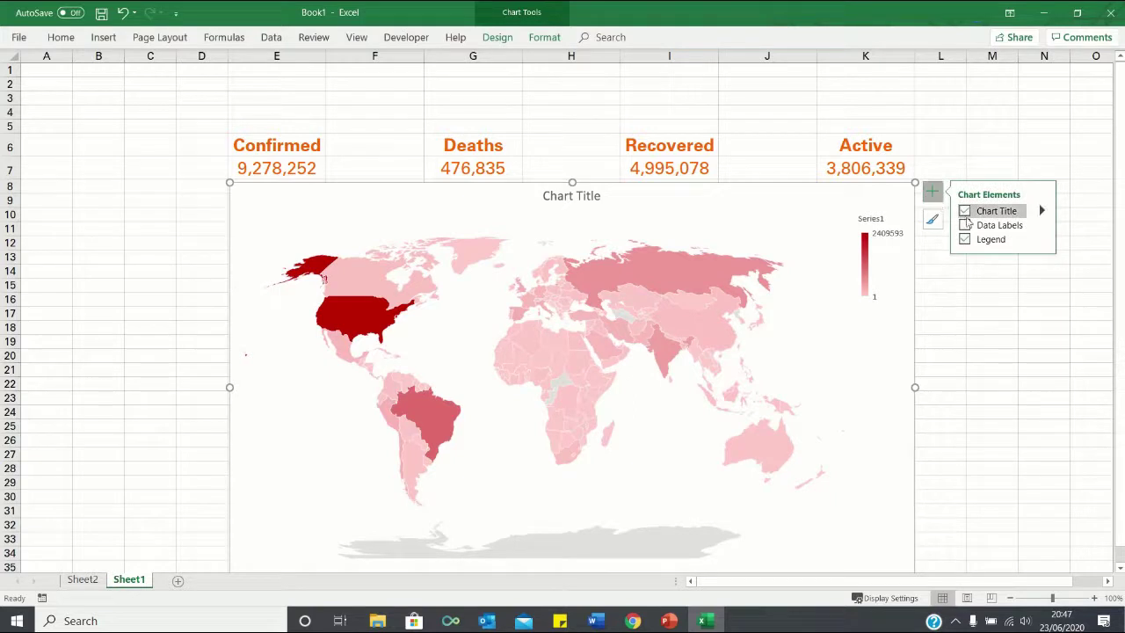
pyautogui.click(967, 212)
pyautogui.click(964, 239)
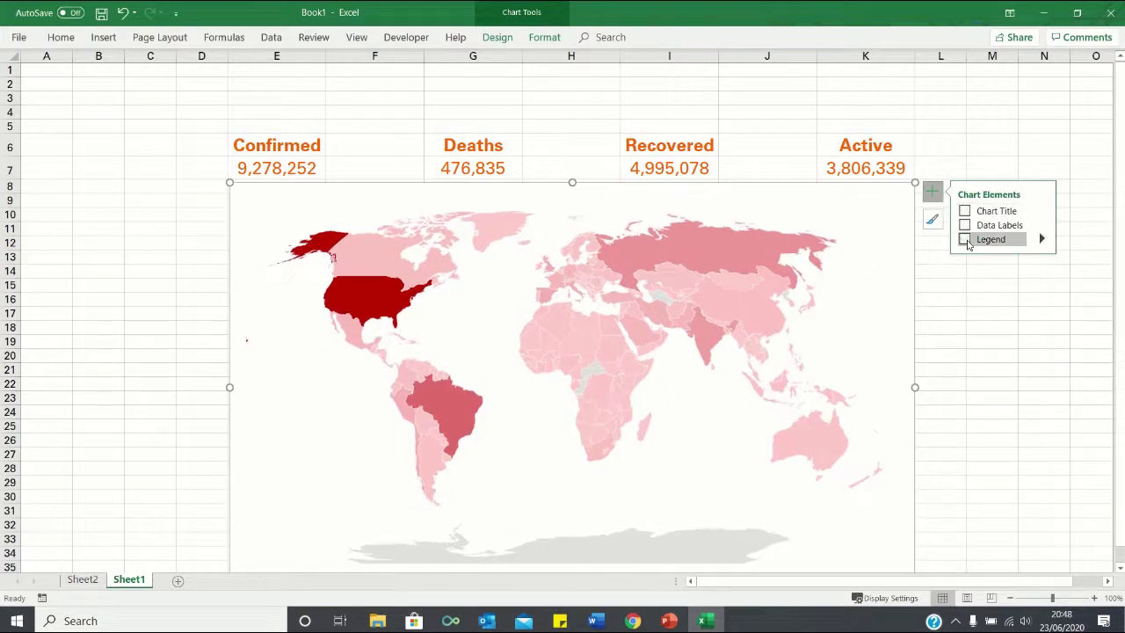
pyautogui.click(961, 297)
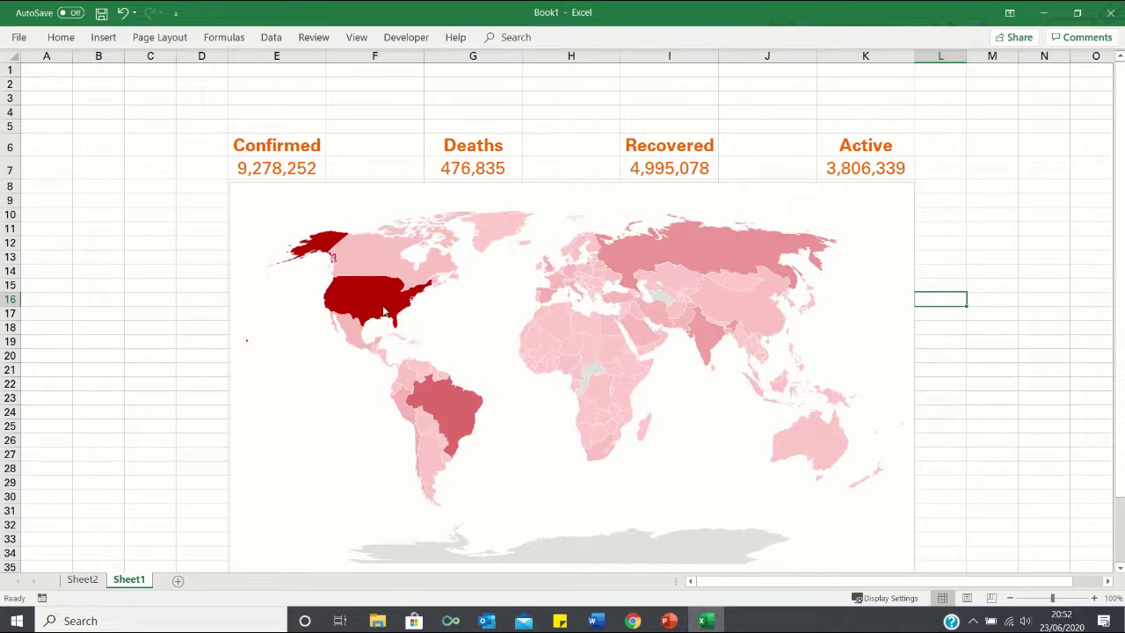
pyautogui.moveTo(375, 299)
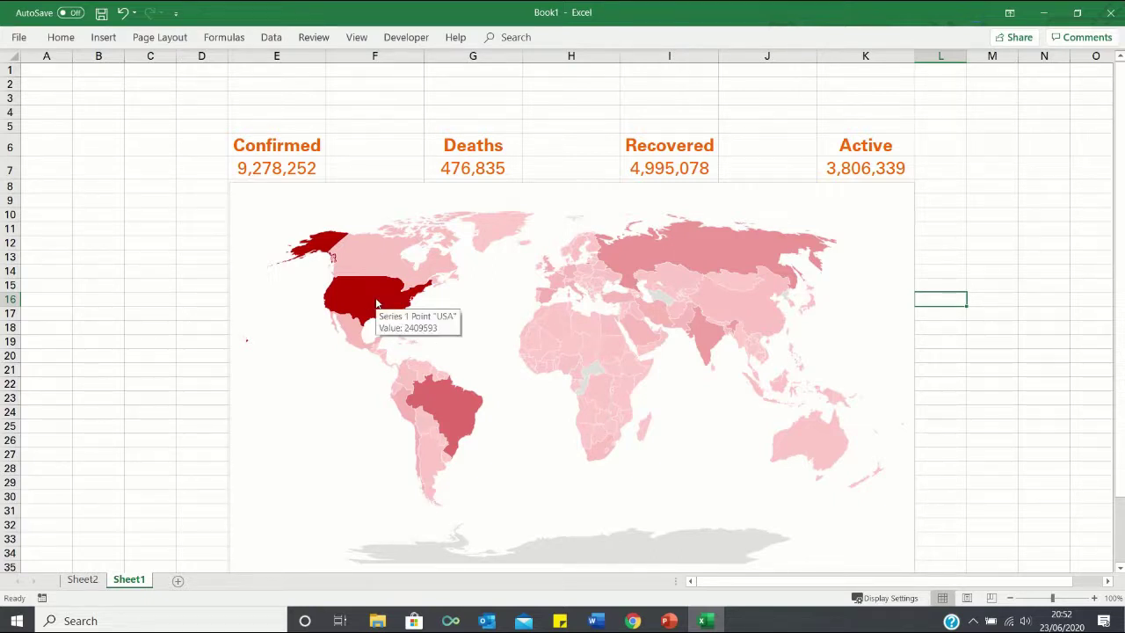
pyautogui.moveTo(548, 349)
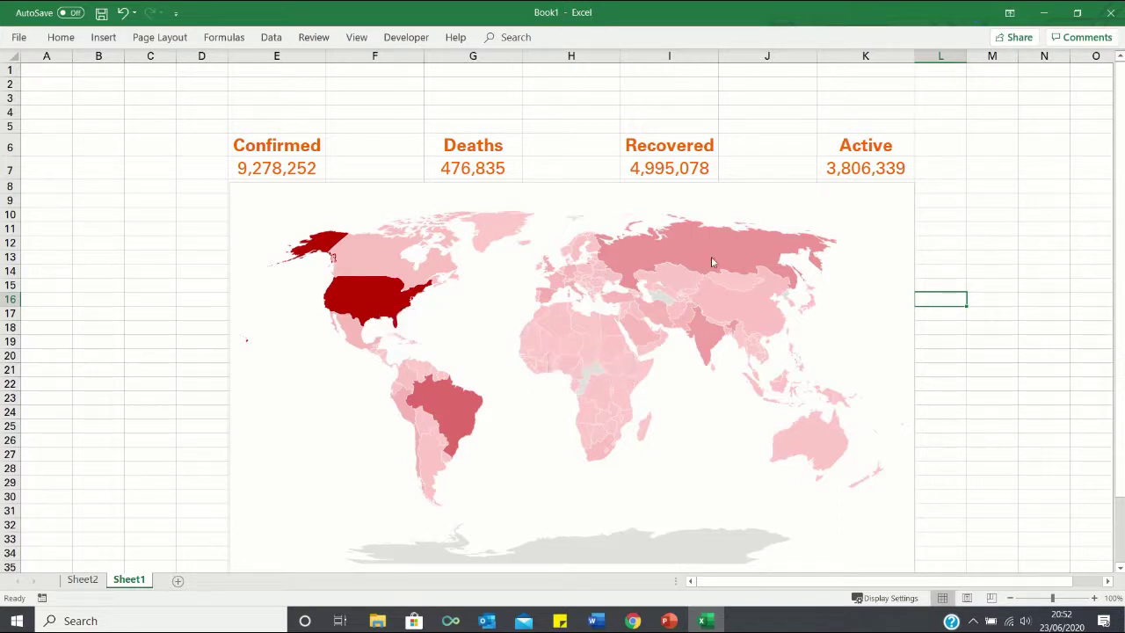
# Set the map chart area border to No line
pyautogui.moveTo(716, 256)
pyautogui.click(909, 255)
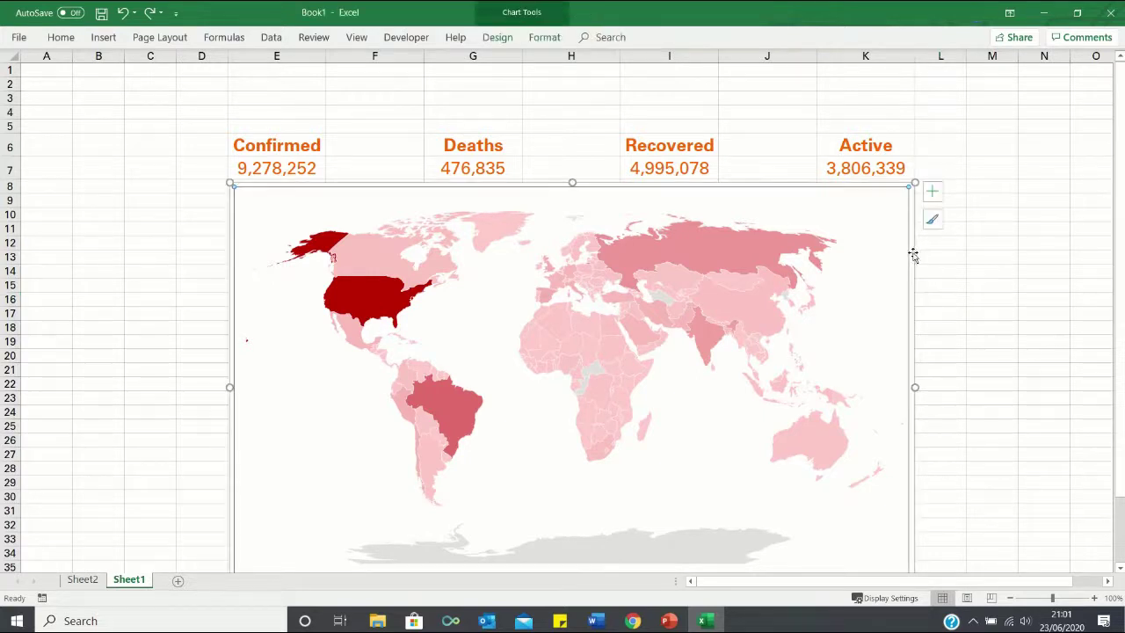
pyautogui.rightClick(913, 255)
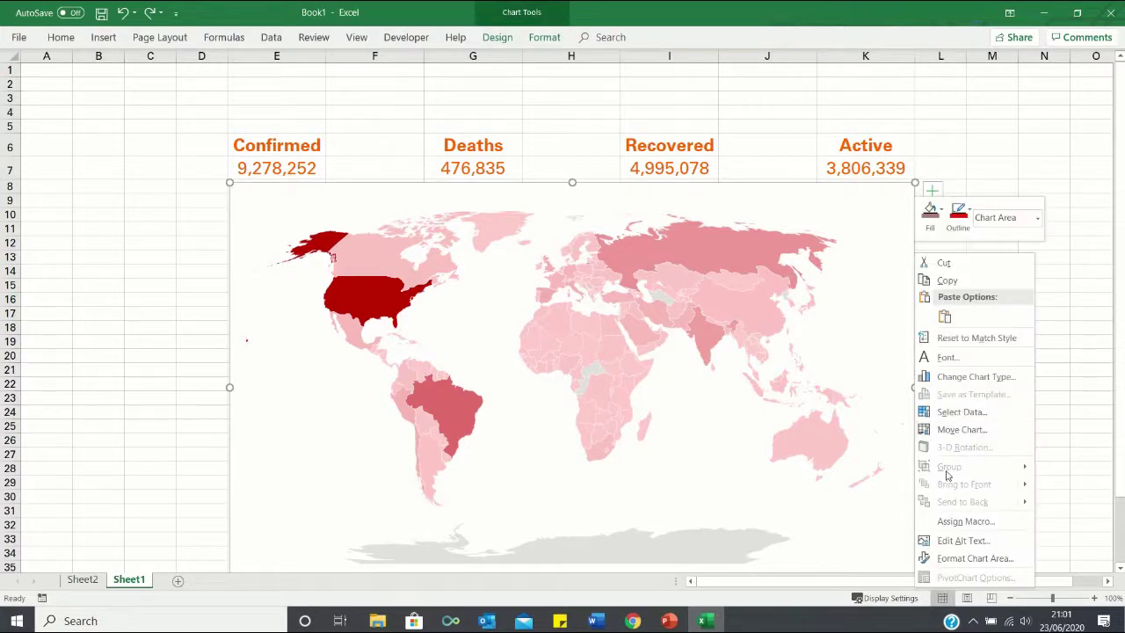
pyautogui.click(968, 559)
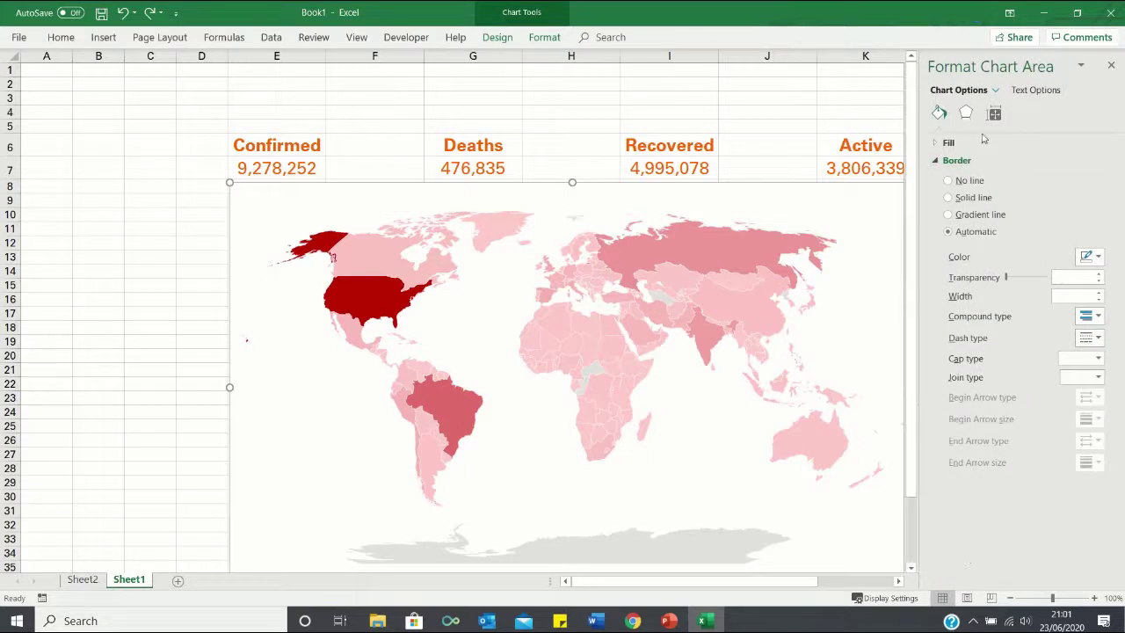
pyautogui.click(948, 181)
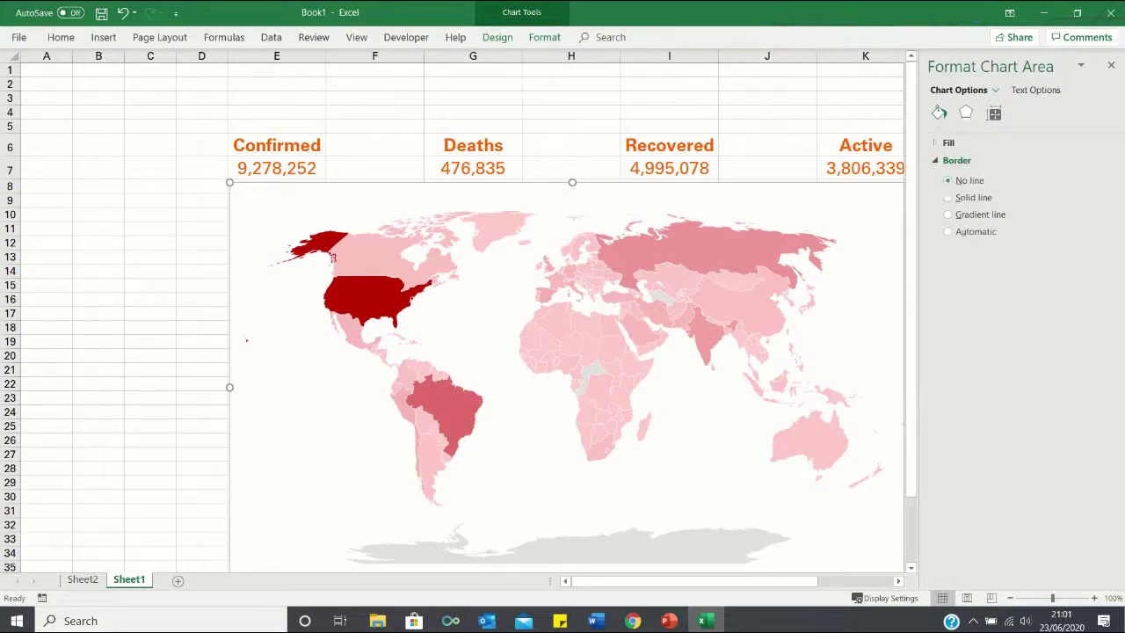
pyautogui.click(1111, 66)
pyautogui.click(590, 96)
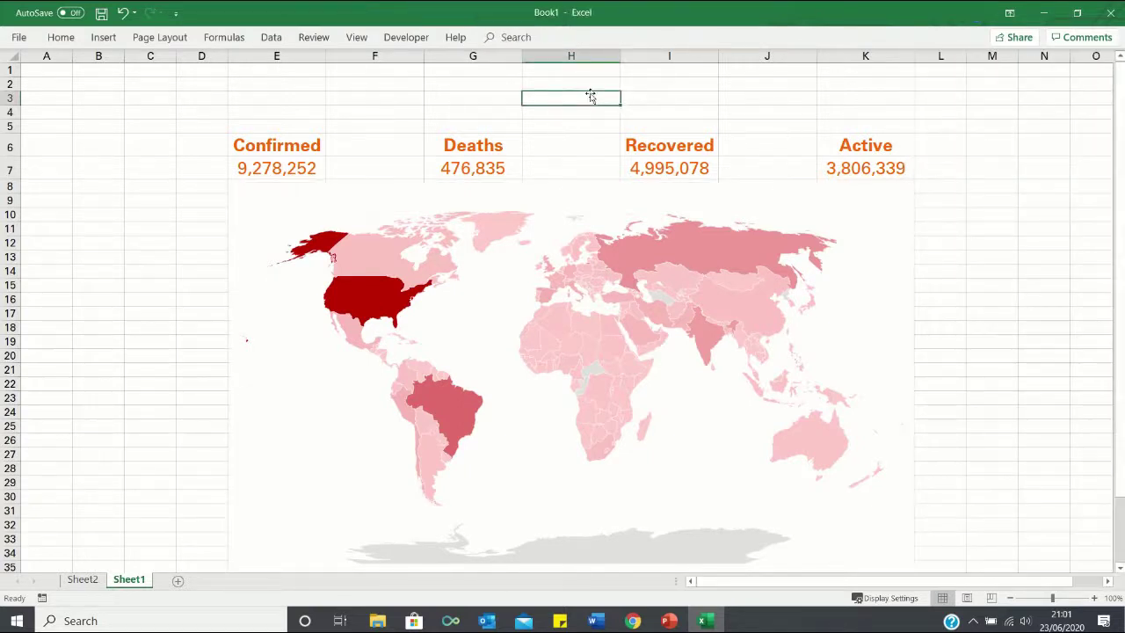
# Hide the worksheet gridlines
pyautogui.press('alt')
pyautogui.press('w')
pyautogui.press('v')
pyautogui.press('g')
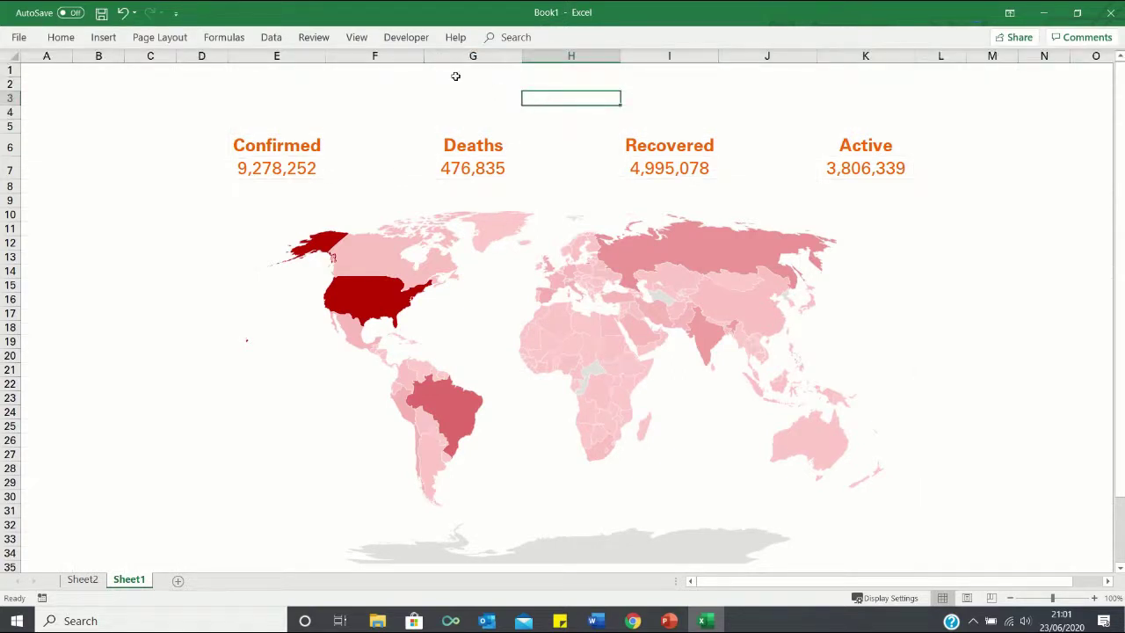
pyautogui.click(356, 37)
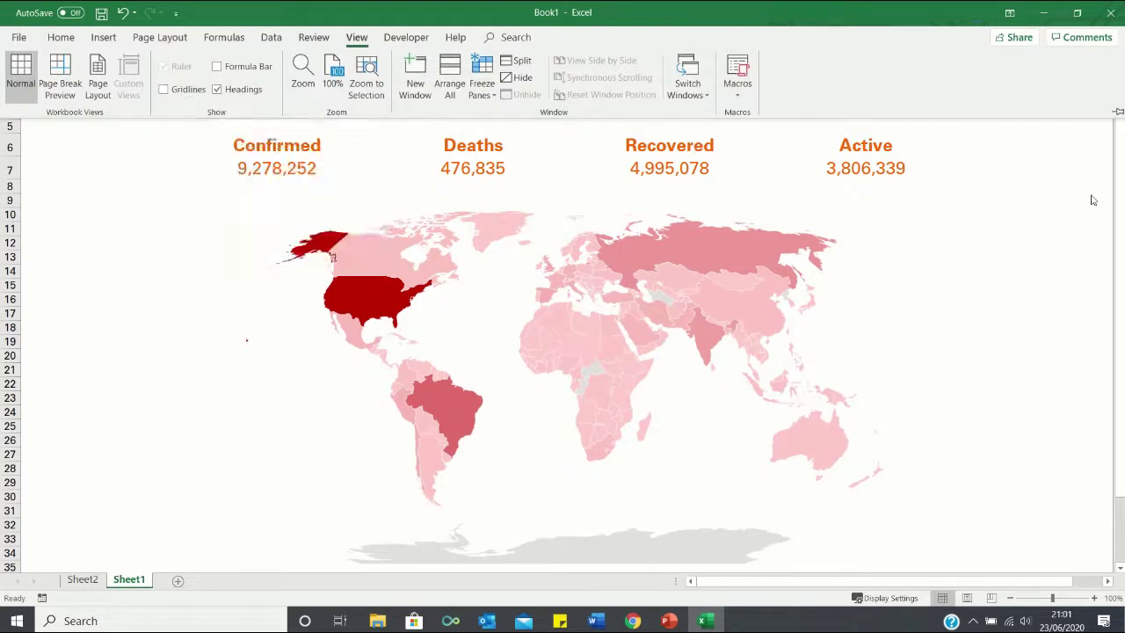
pyautogui.press('Escape')
# Enter the title 'Covid-19 Update' in E2 and set its font size to 26
pyautogui.click(270, 85)
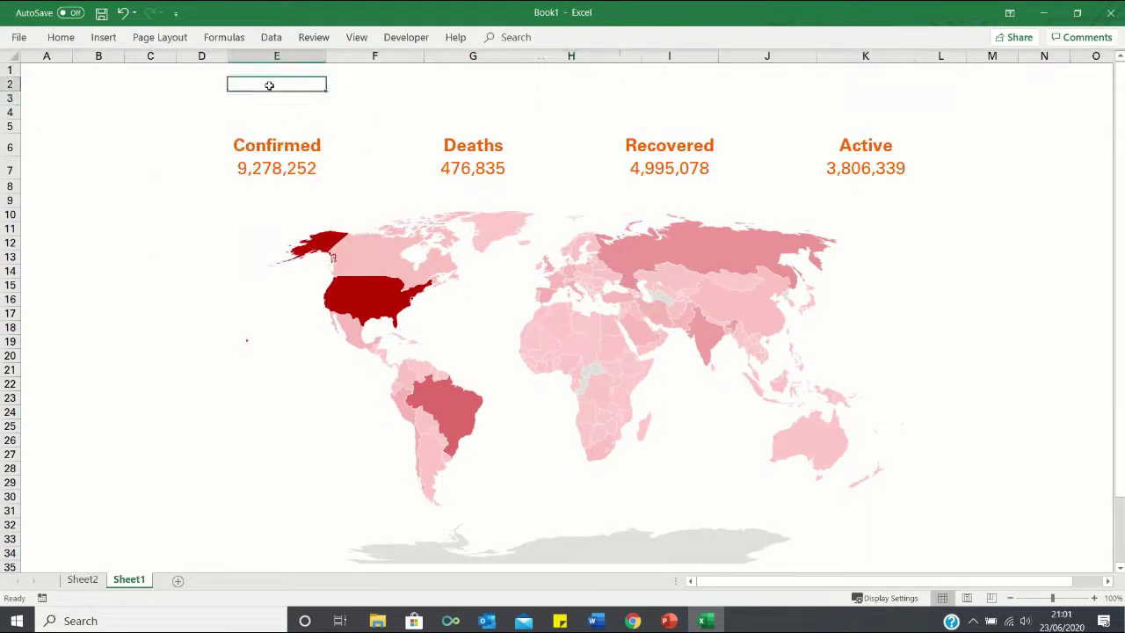
pyautogui.write('Covid-')
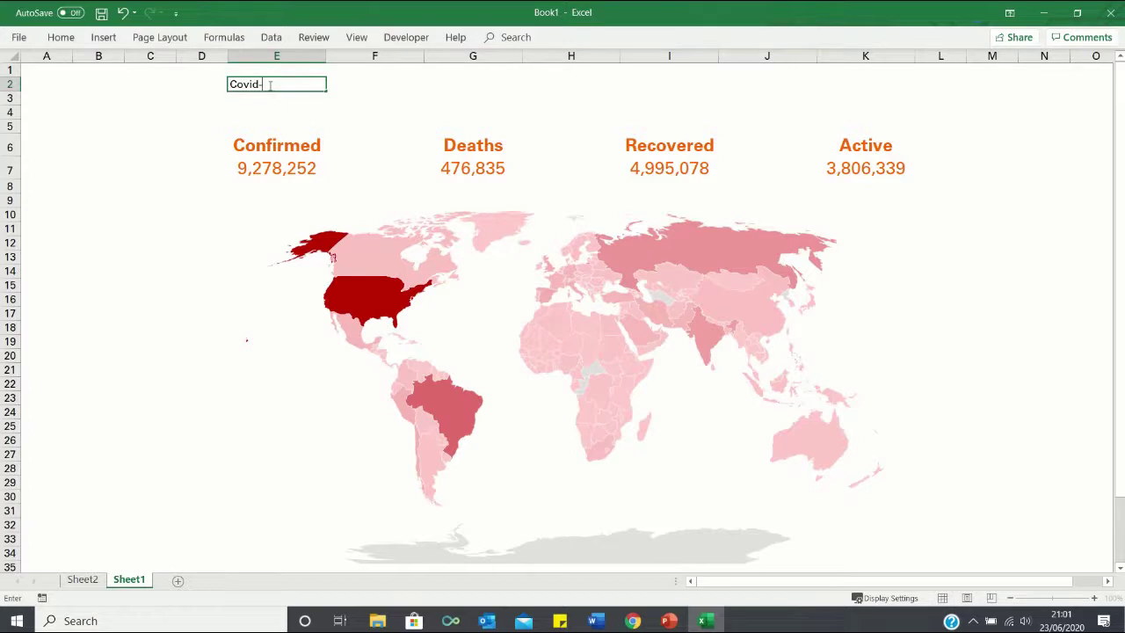
pyautogui.write('19 Update')
pyautogui.press('Return')
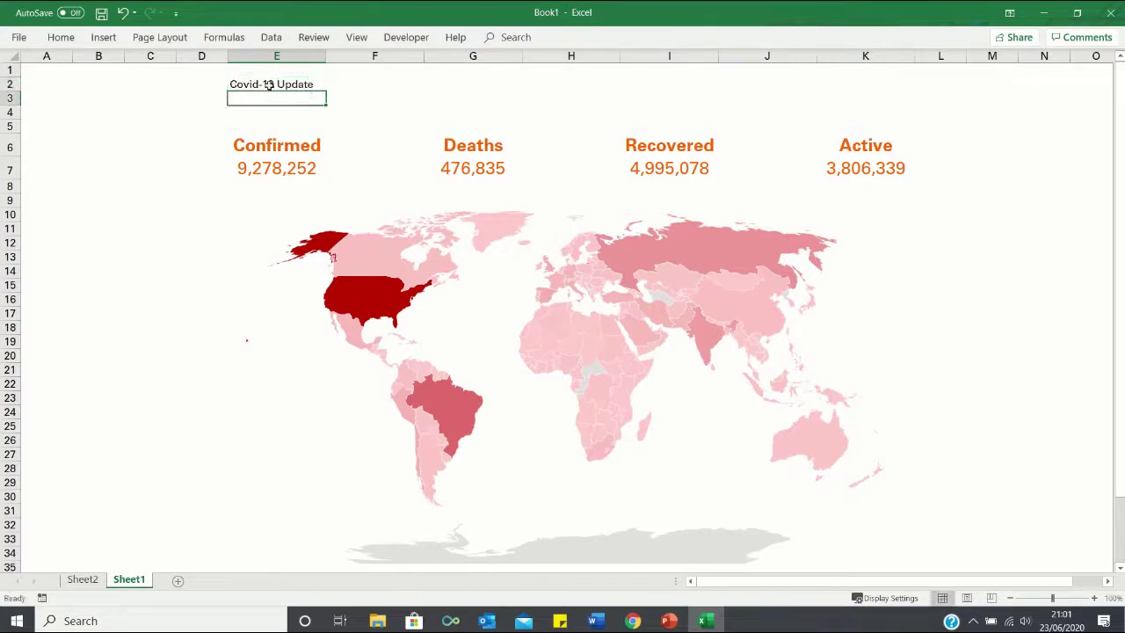
pyautogui.click(270, 85)
pyautogui.click(61, 37)
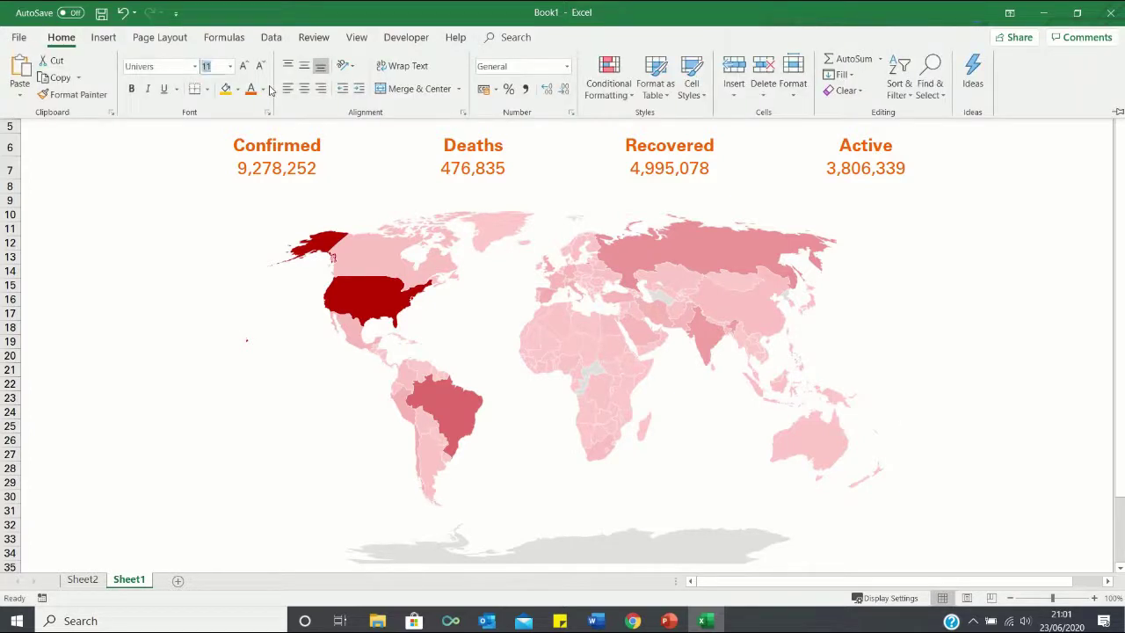
pyautogui.write('26')
pyautogui.press('Return')
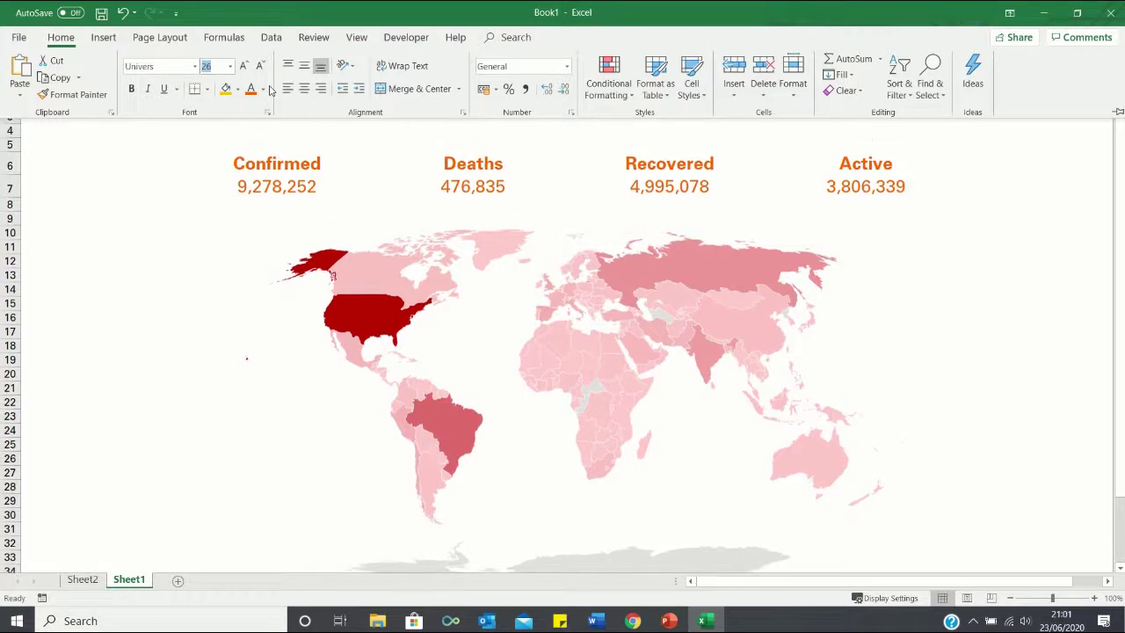
# Fill rows 1–3 across A1:P3 with a gold band behind the title
pyautogui.hotkey('ctrl', 'Home')
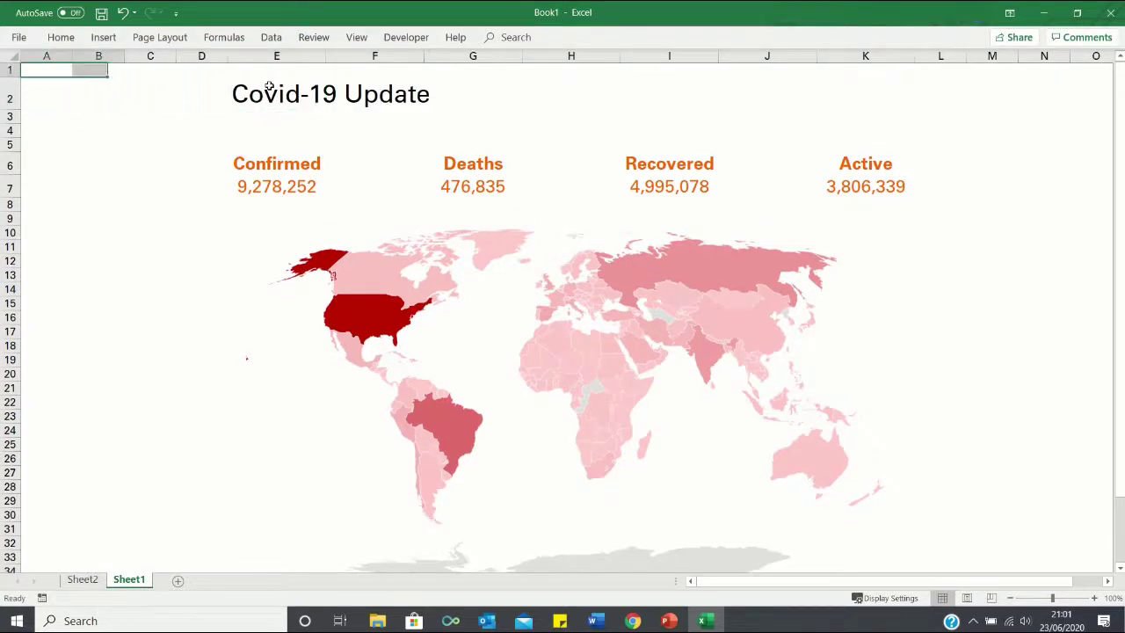
pyautogui.hotkey('shift', 'Right')
pyautogui.hotkey('shift', 'Right')
pyautogui.hotkey('shift', 'Right')
pyautogui.hotkey('shift', 'Right')
pyautogui.hotkey('shift', 'Right')
pyautogui.hotkey('shift', 'Right')
pyautogui.hotkey('shift', 'Right')
pyautogui.hotkey('shift', 'Right')
pyautogui.hotkey('shift', 'Right')
pyautogui.hotkey('shift', 'Right')
pyautogui.hotkey('shift', 'Right')
pyautogui.hotkey('shift', 'Right')
pyautogui.hotkey('shift', 'Right')
pyautogui.hotkey('shift', 'Right')
pyautogui.hotkey('shift', 'Down')
pyautogui.hotkey('shift', 'Down')
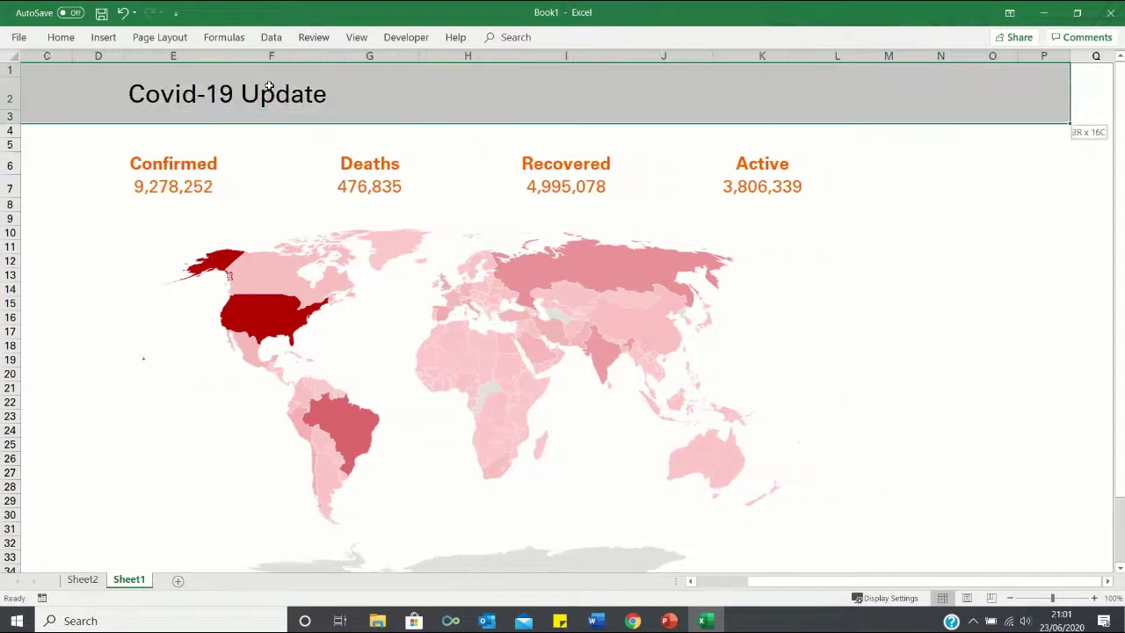
pyautogui.press('alt')
pyautogui.press('h')
pyautogui.press('h')
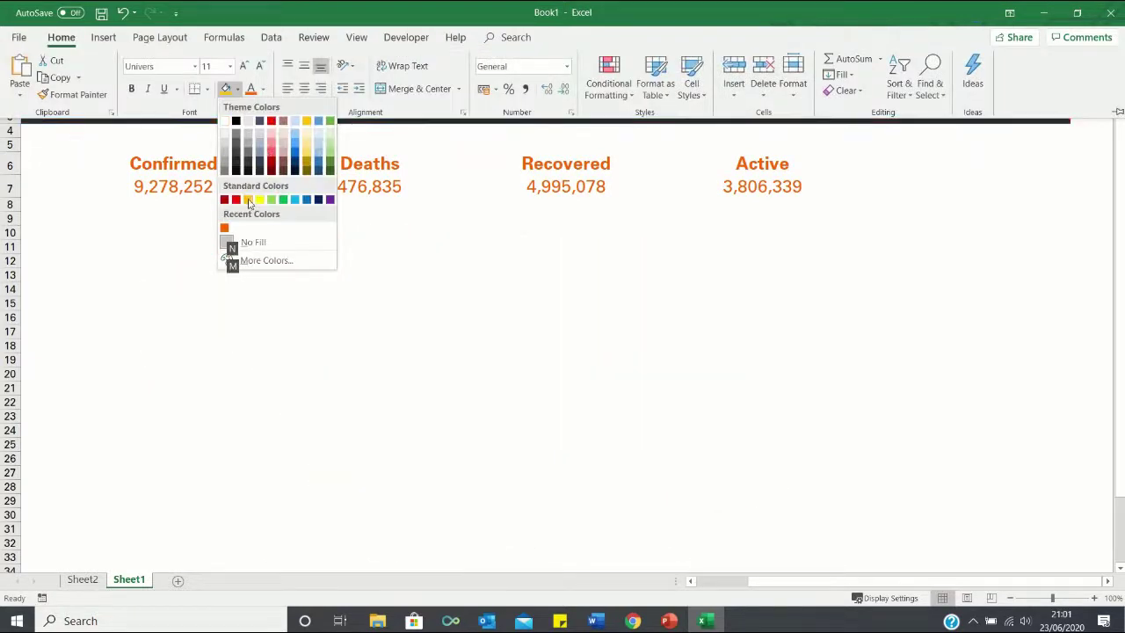
pyautogui.click(249, 202)
pyautogui.click(243, 132)
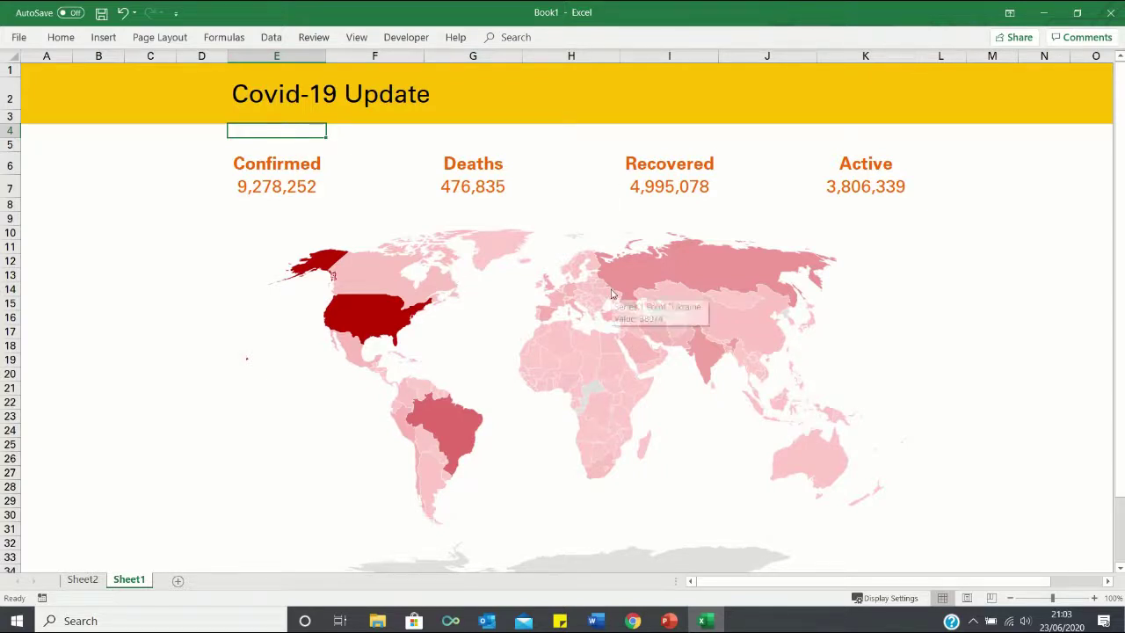
pyautogui.moveTo(562, 290)
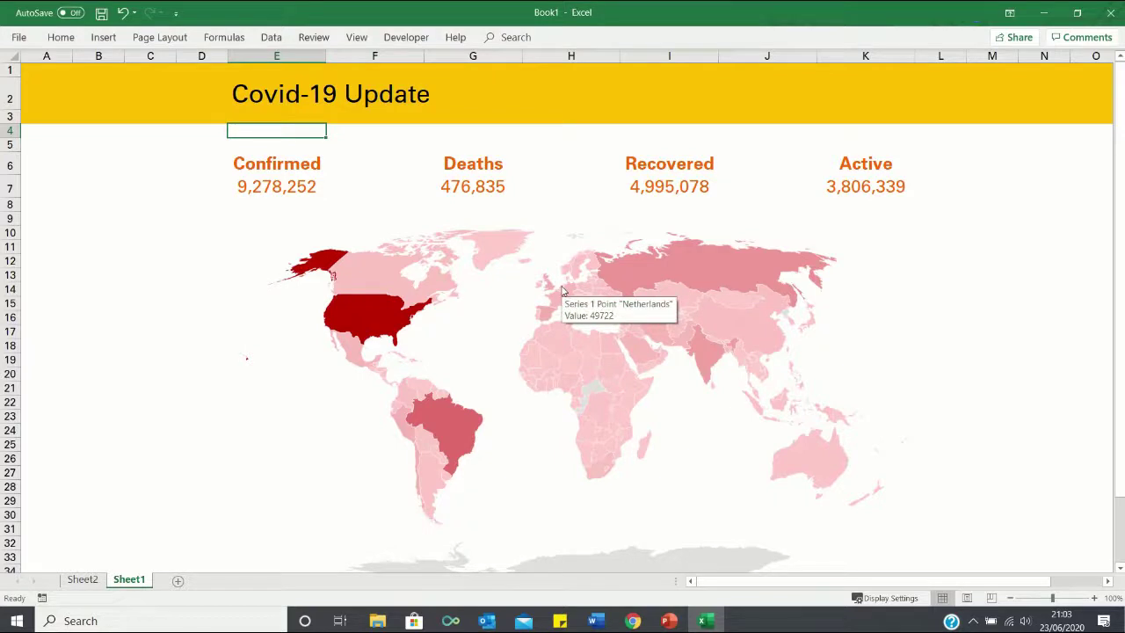
pyautogui.click(271, 39)
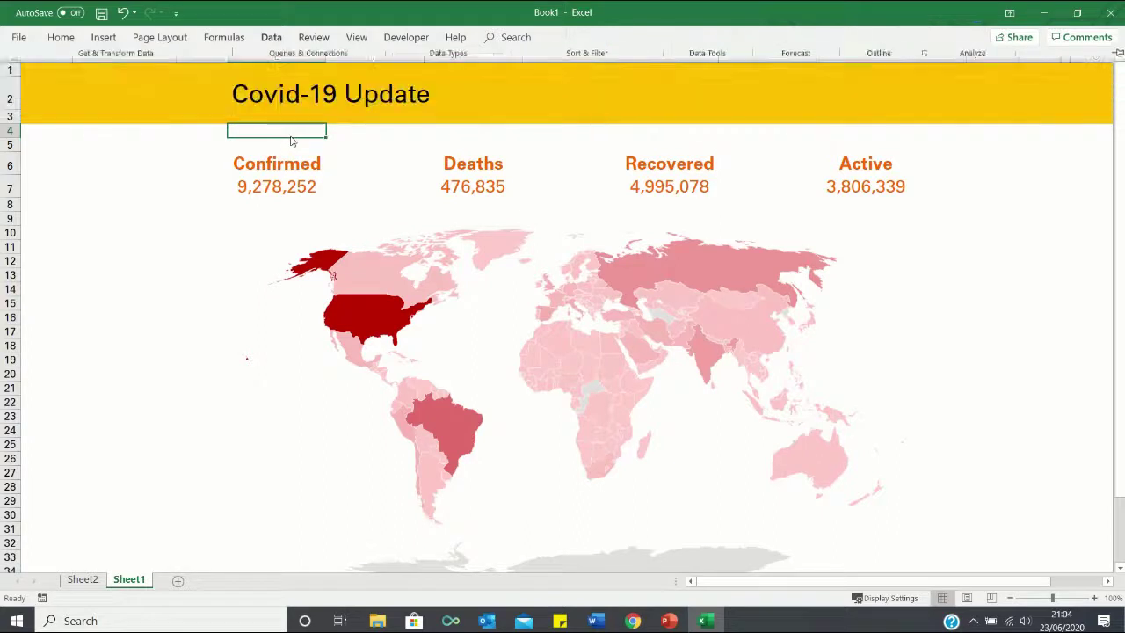
pyautogui.click(291, 138)
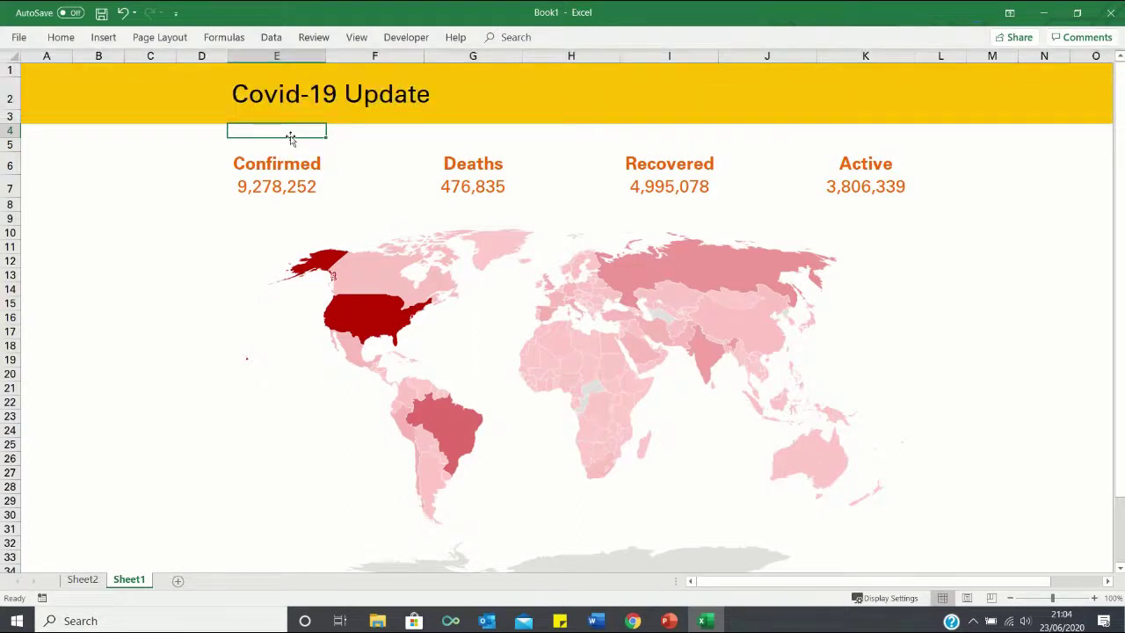